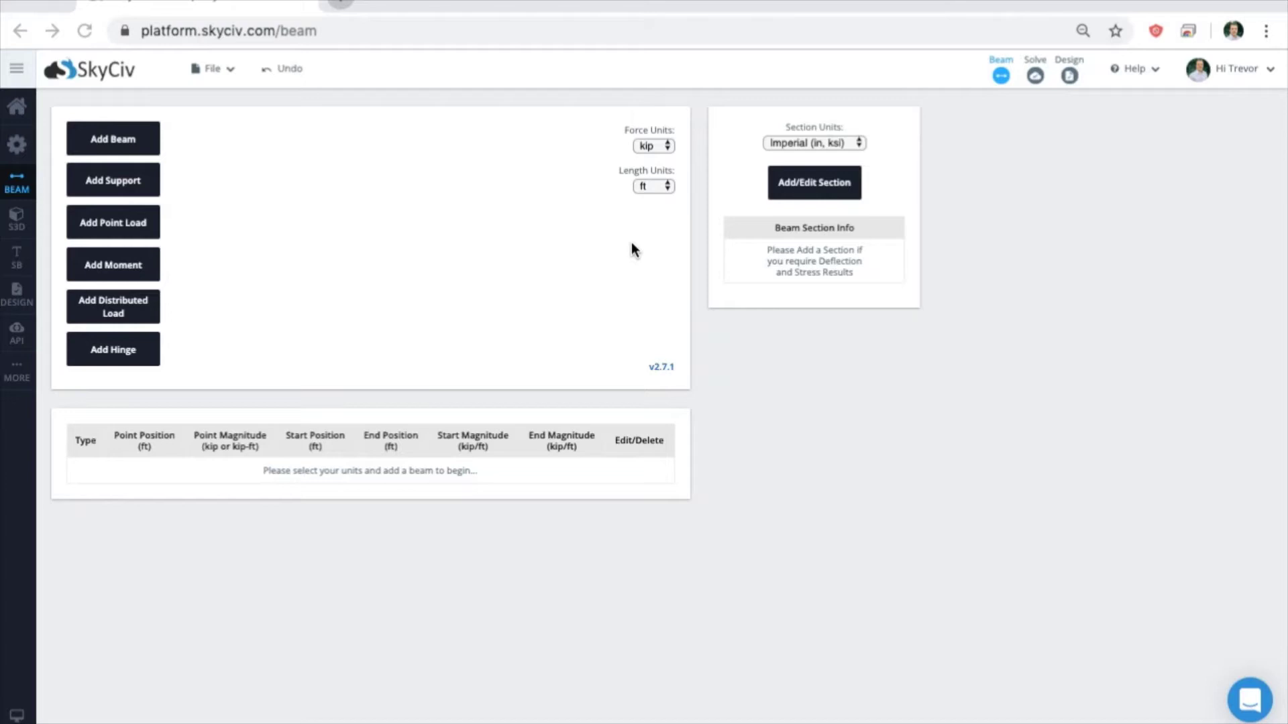
Create a 10 ft beam
click(119, 142)
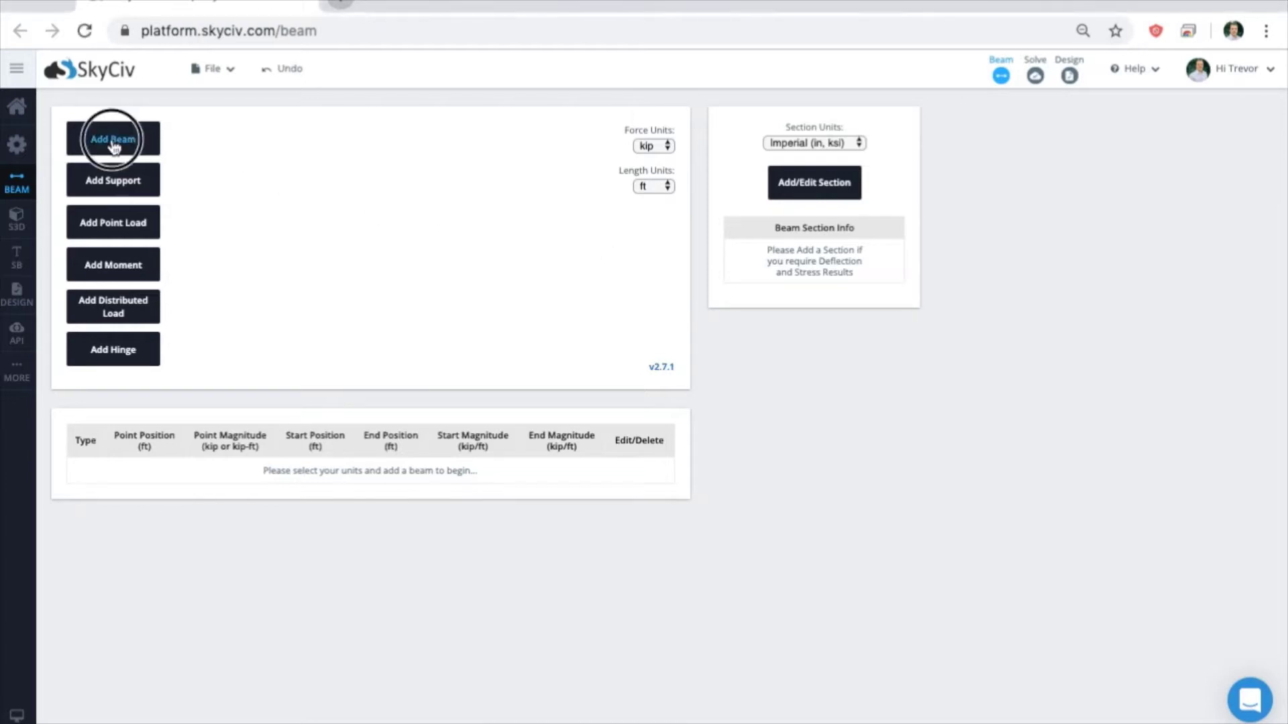
text(10)
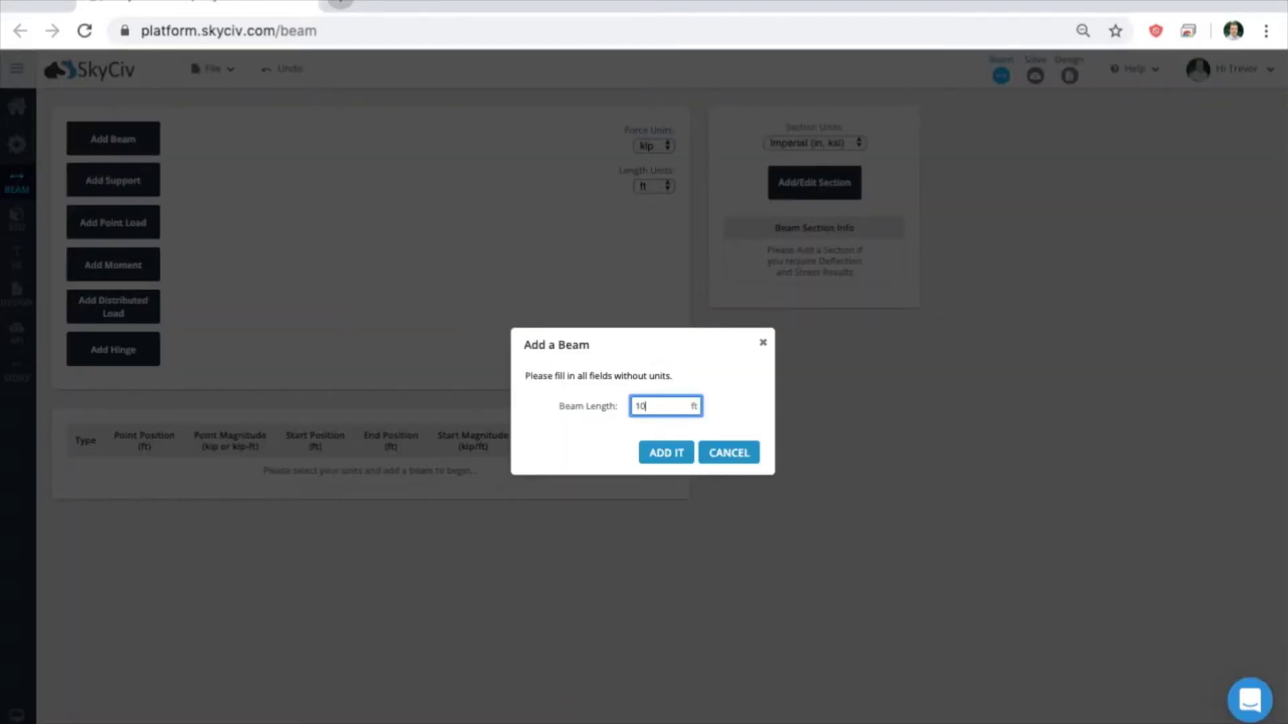
key(Return)
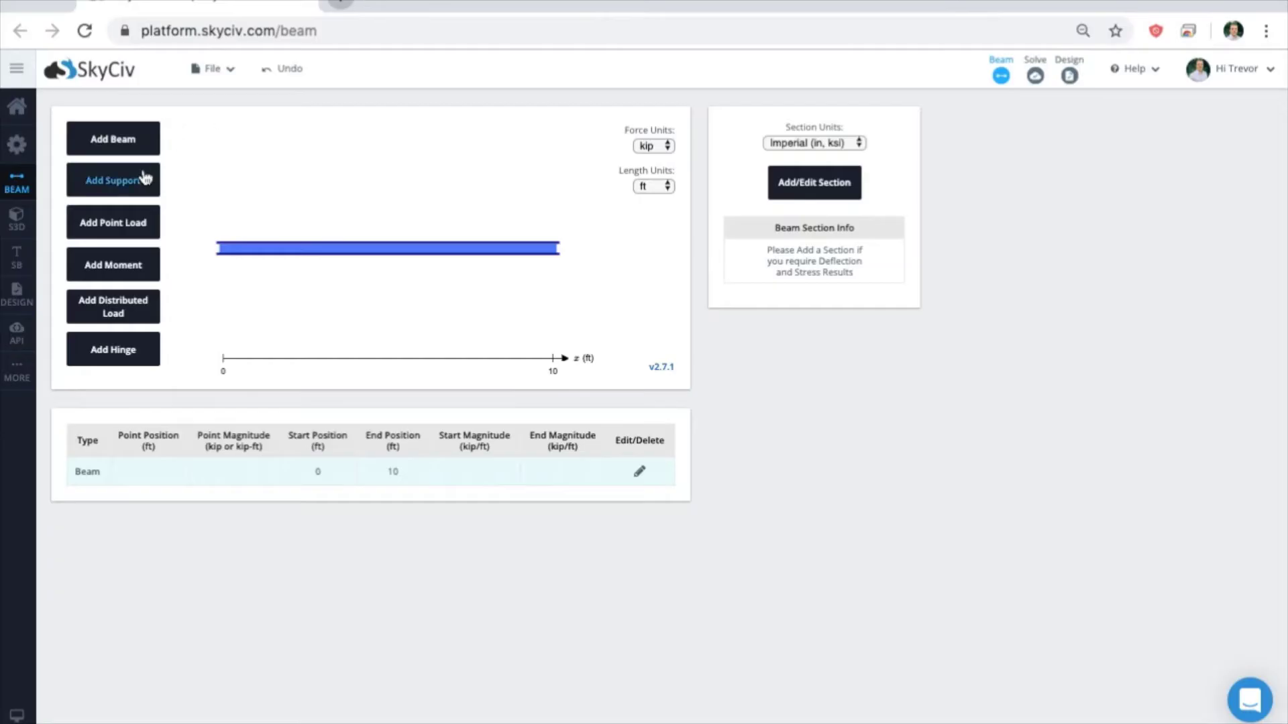
Add a pin support at 0 ft and a roller support at 10 ft
click(134, 177)
click(725, 446)
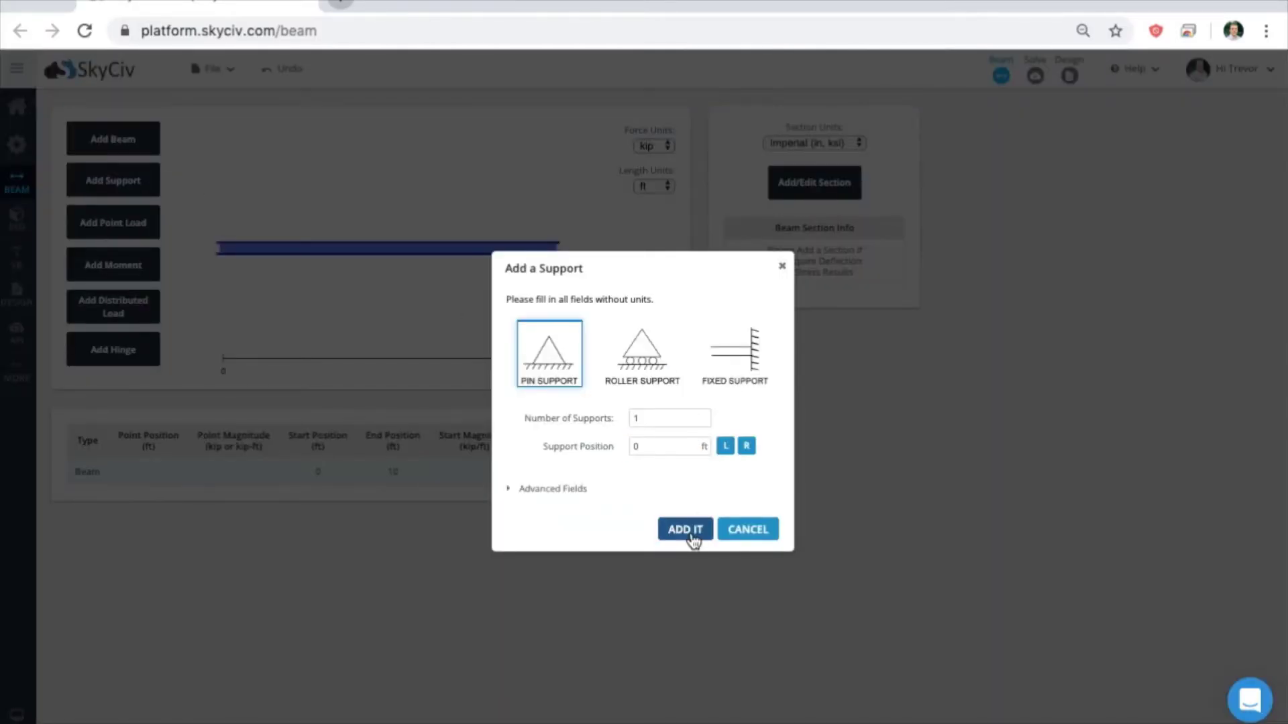
click(686, 530)
click(114, 180)
click(631, 355)
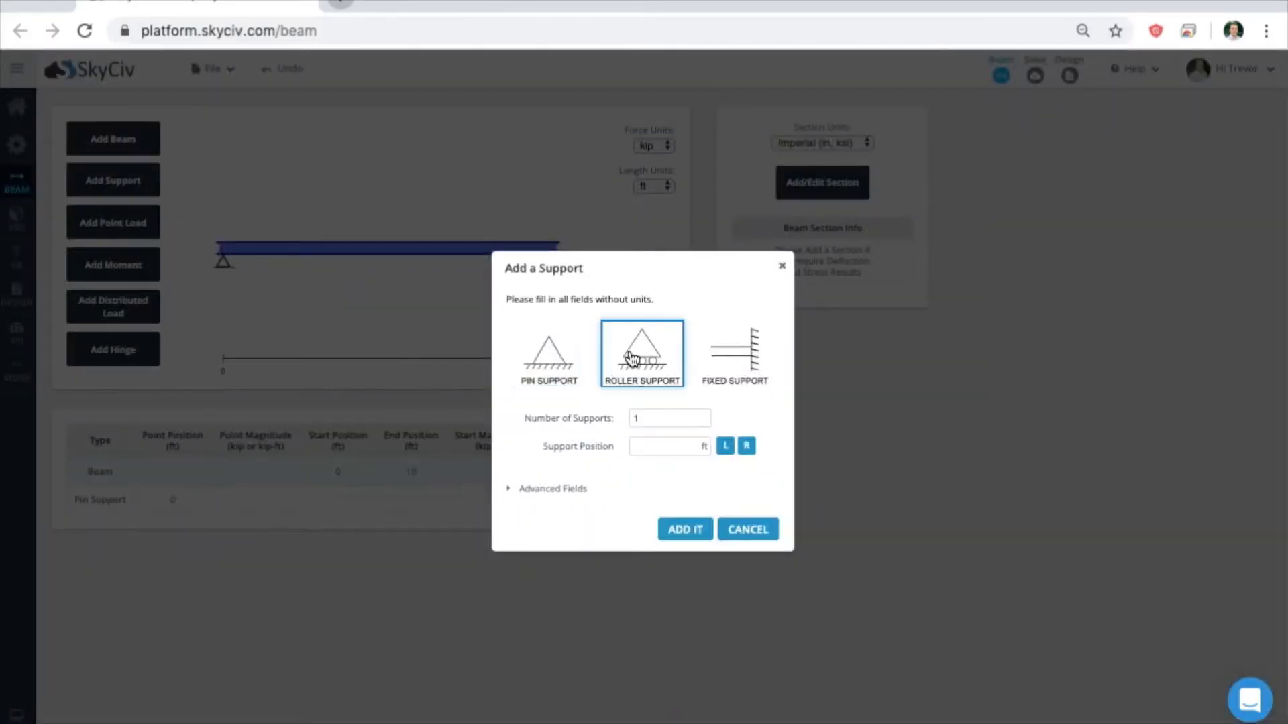
click(748, 446)
click(697, 529)
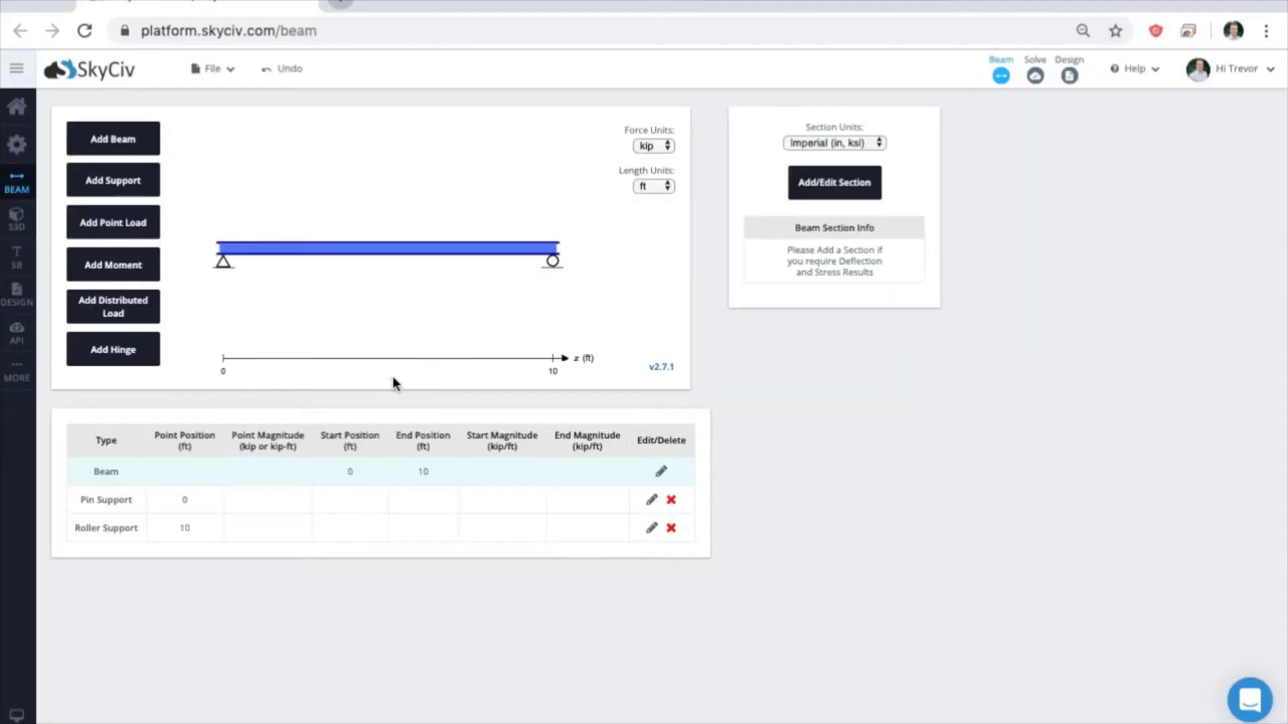
Apply a 2 kip point load at 5 ft
click(113, 223)
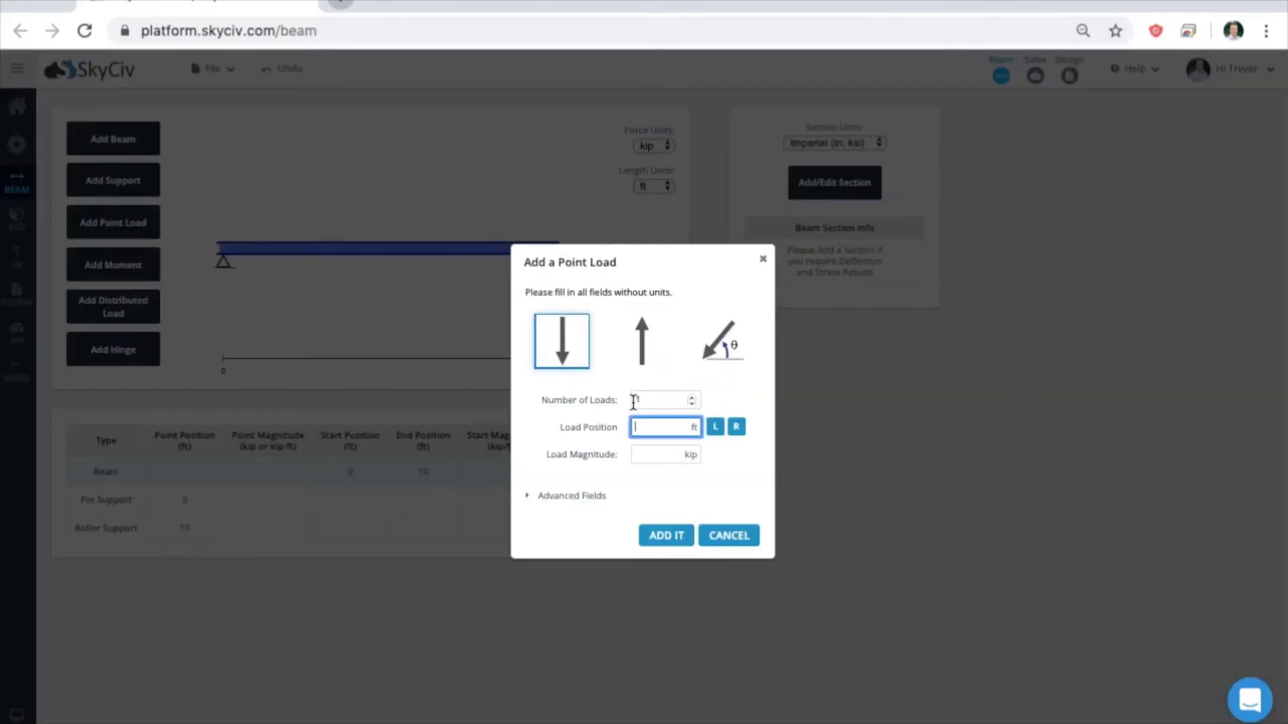
text(5)
click(669, 453)
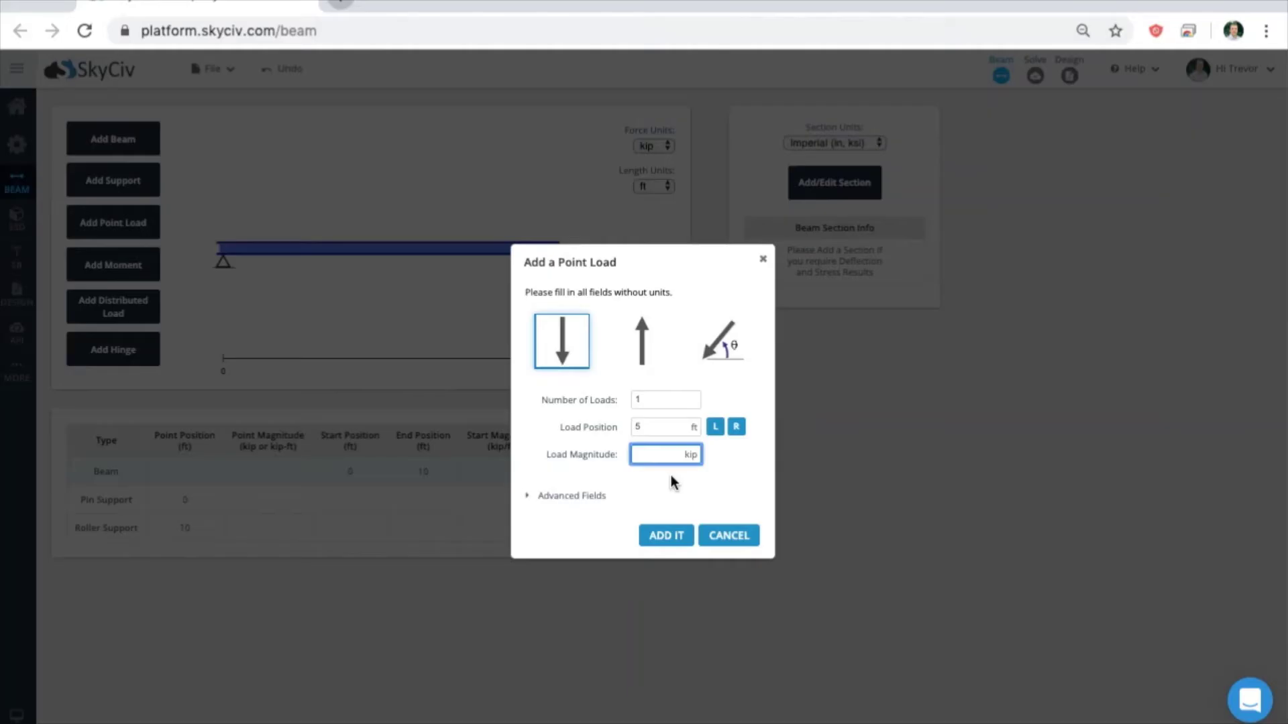
text(2)
click(668, 535)
Apply a 3 kip-ft moment at 2 ft
click(133, 270)
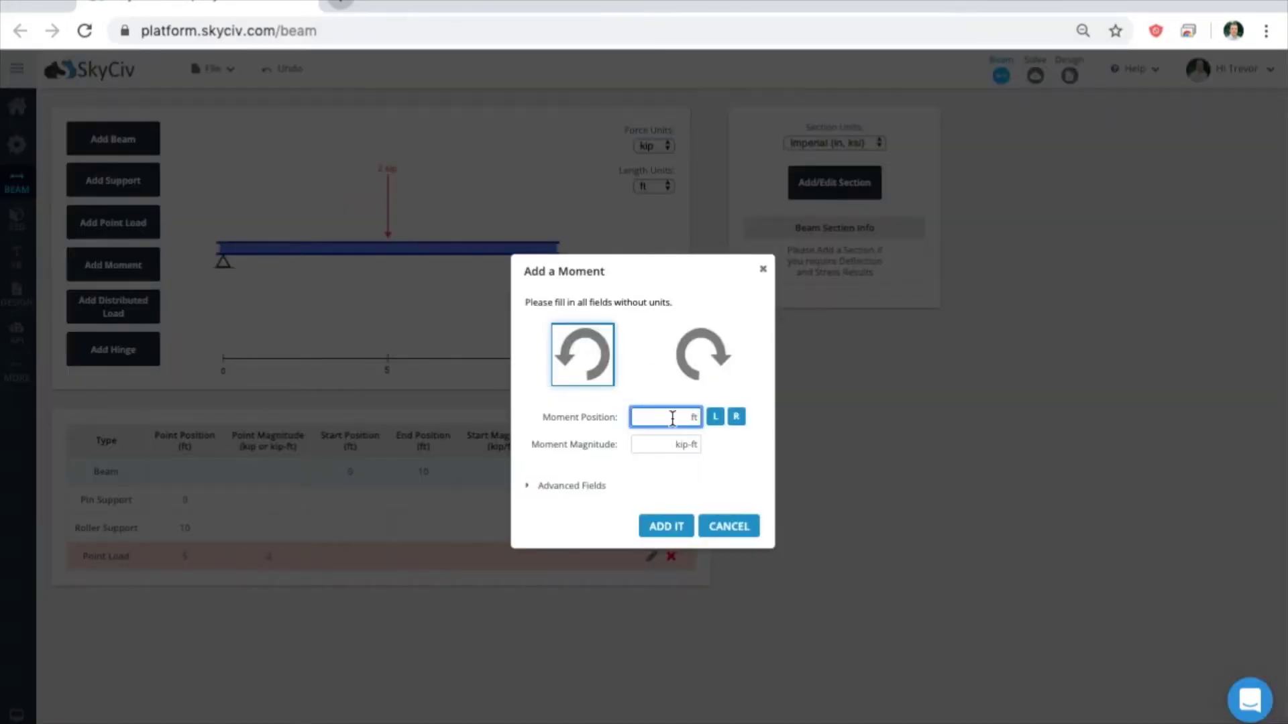
text(2)
click(659, 442)
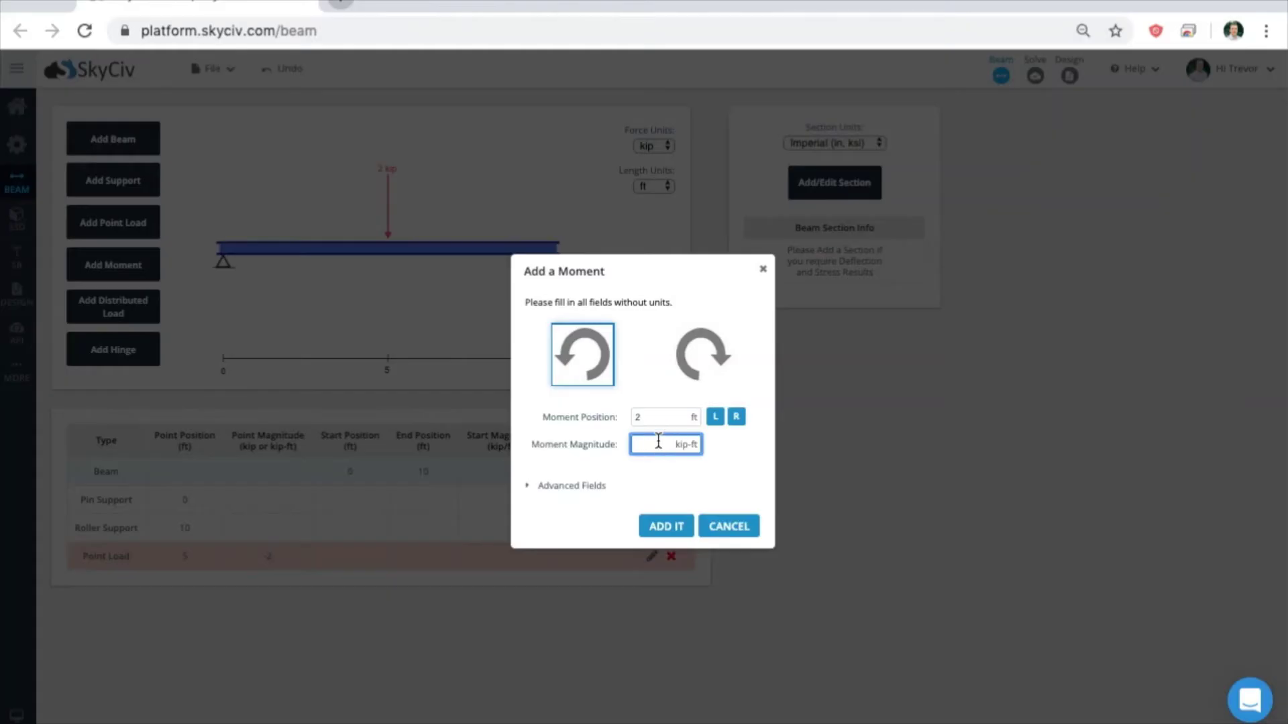
text(3)
click(662, 526)
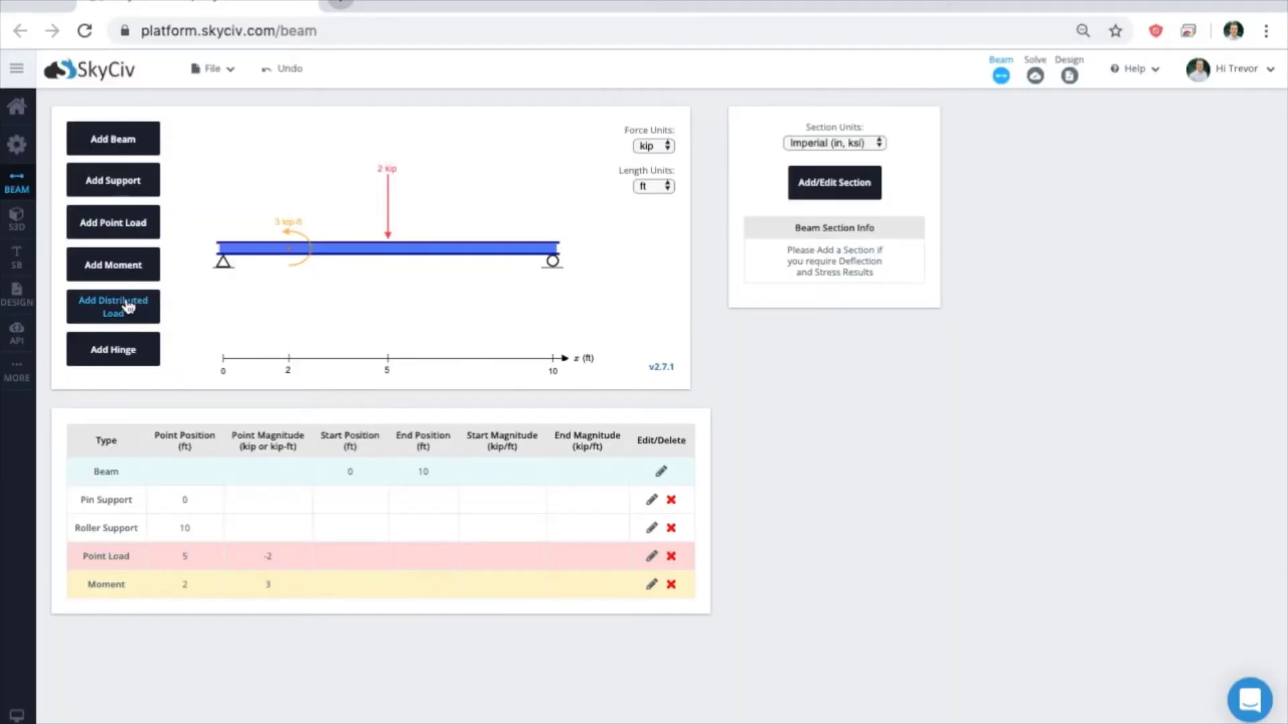
Add a uniform 0.1 kip/ft distributed load along the beam
click(128, 307)
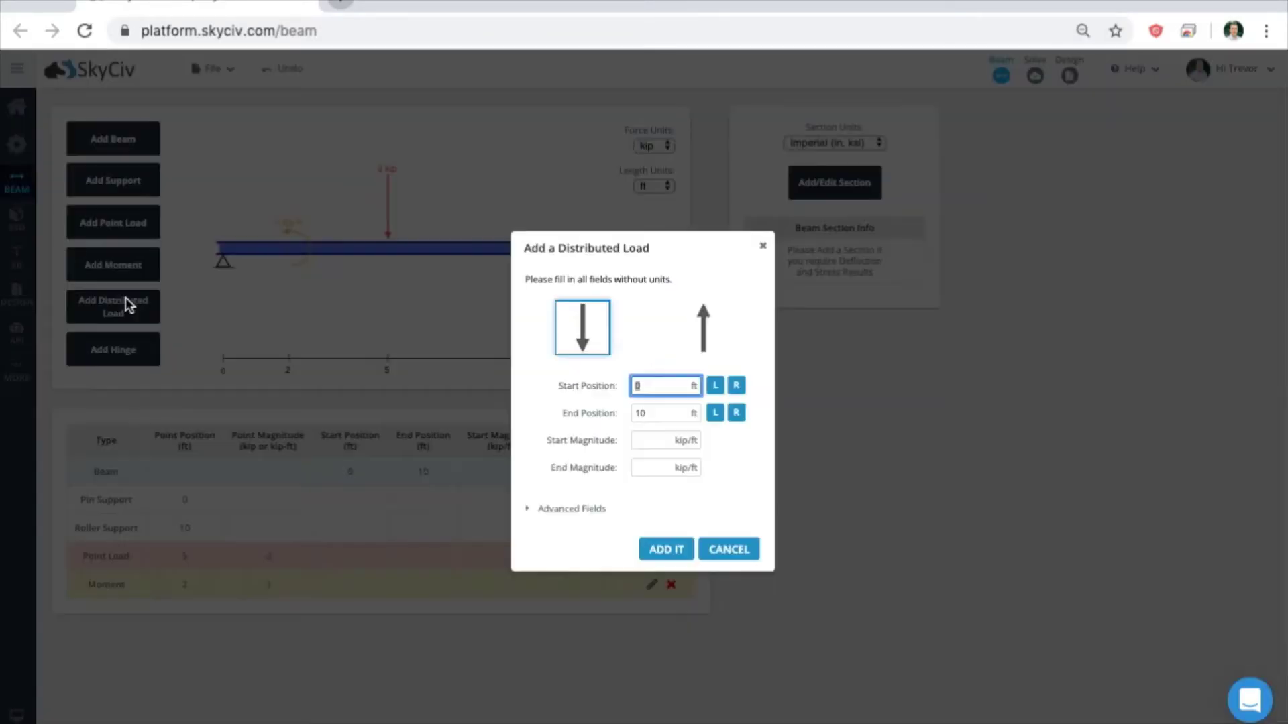
click(644, 438)
text(0.1)
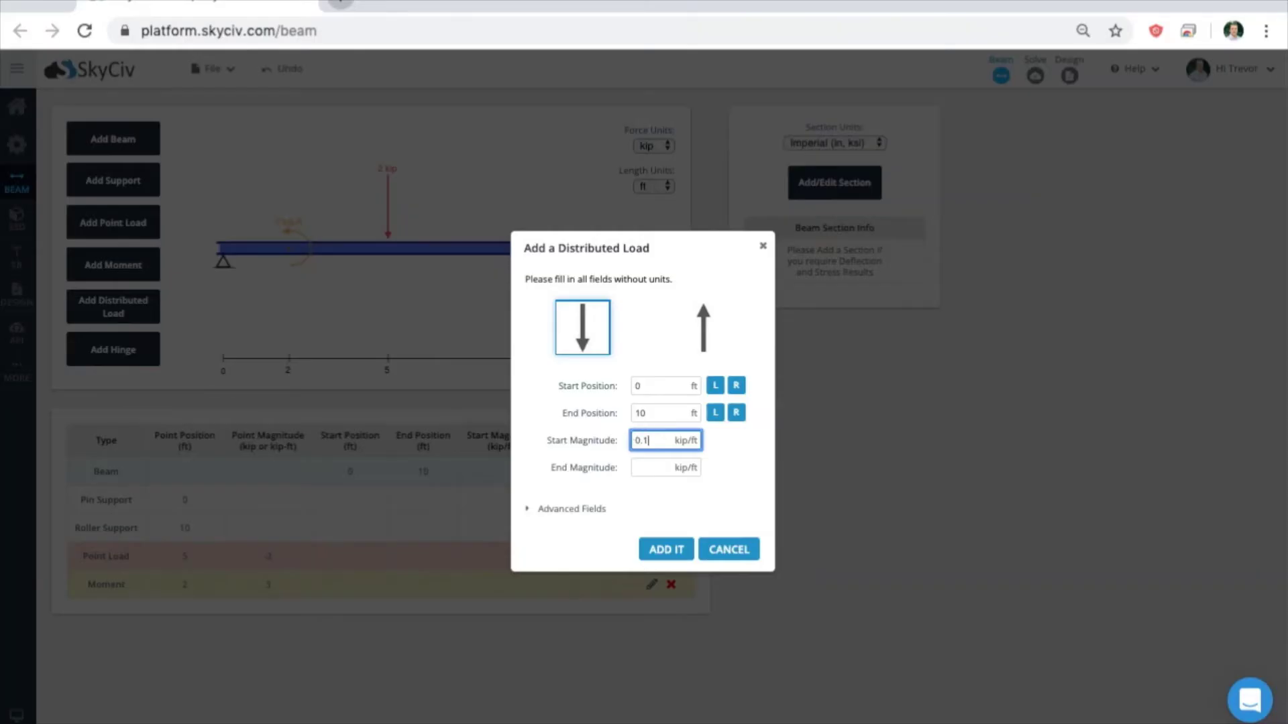
key(Tab)
click(666, 547)
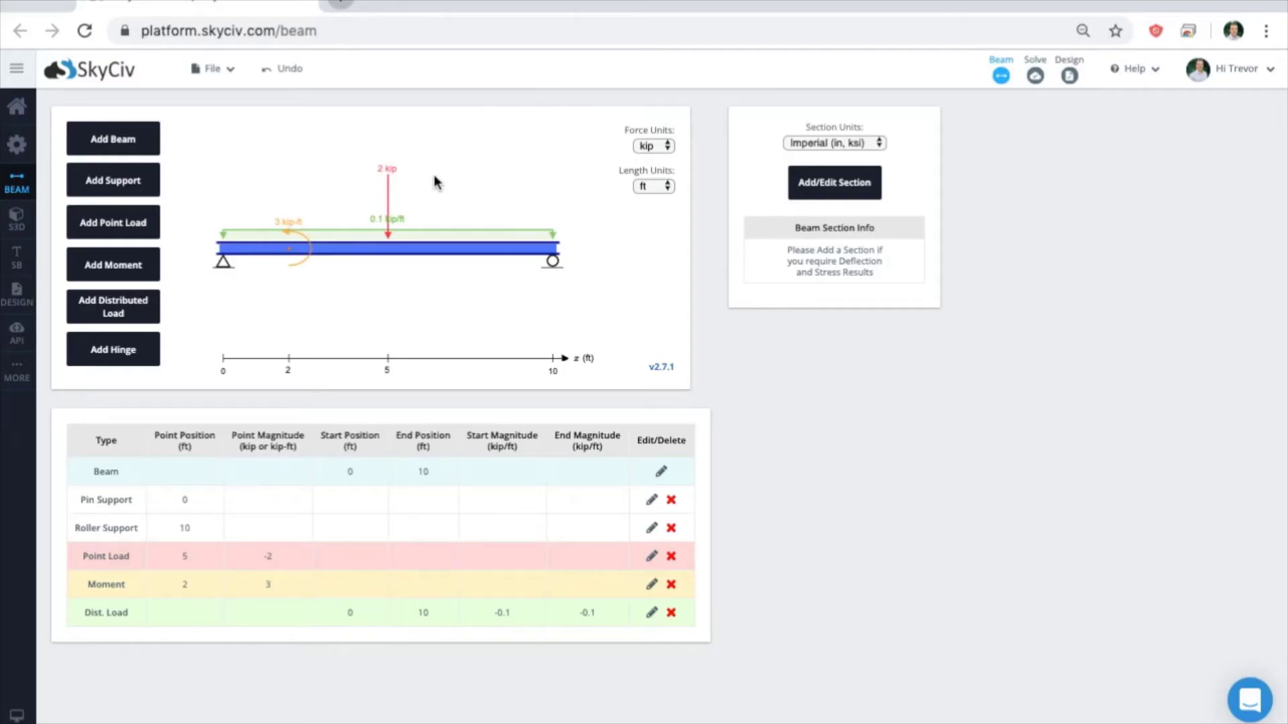
Launch the Section Builder from the Add/Edit Section material dialog
click(848, 189)
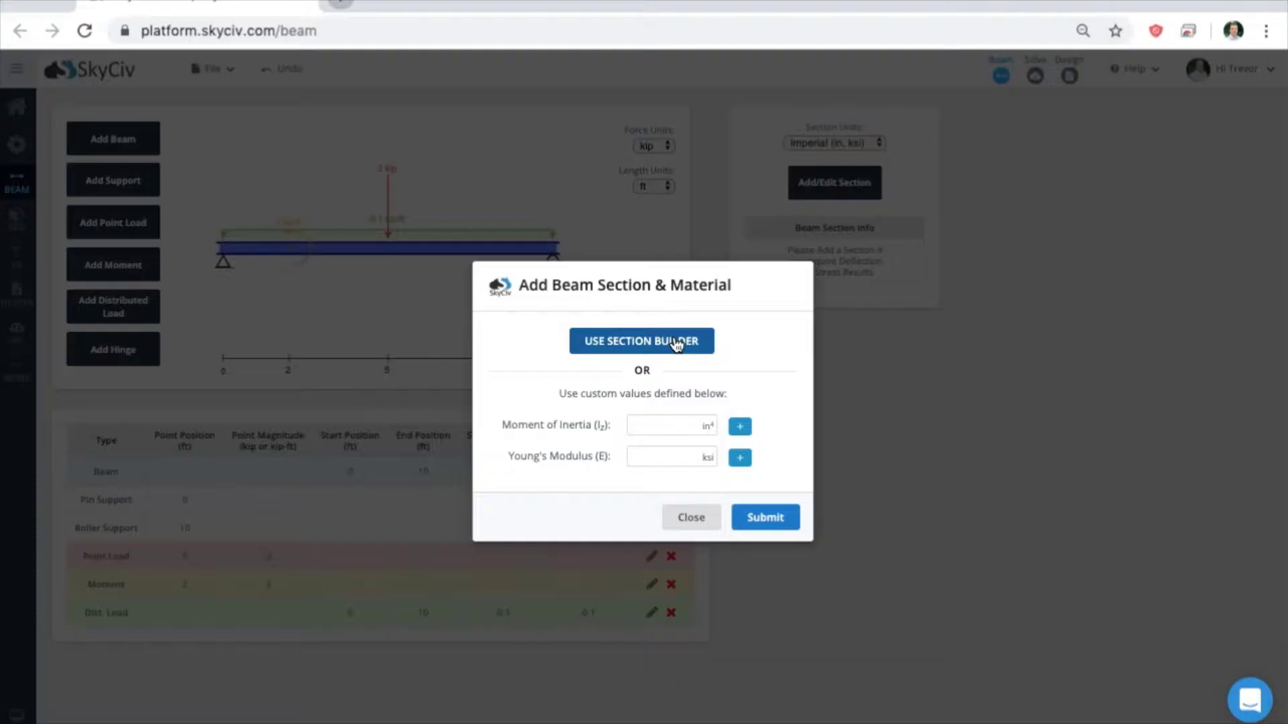
click(676, 344)
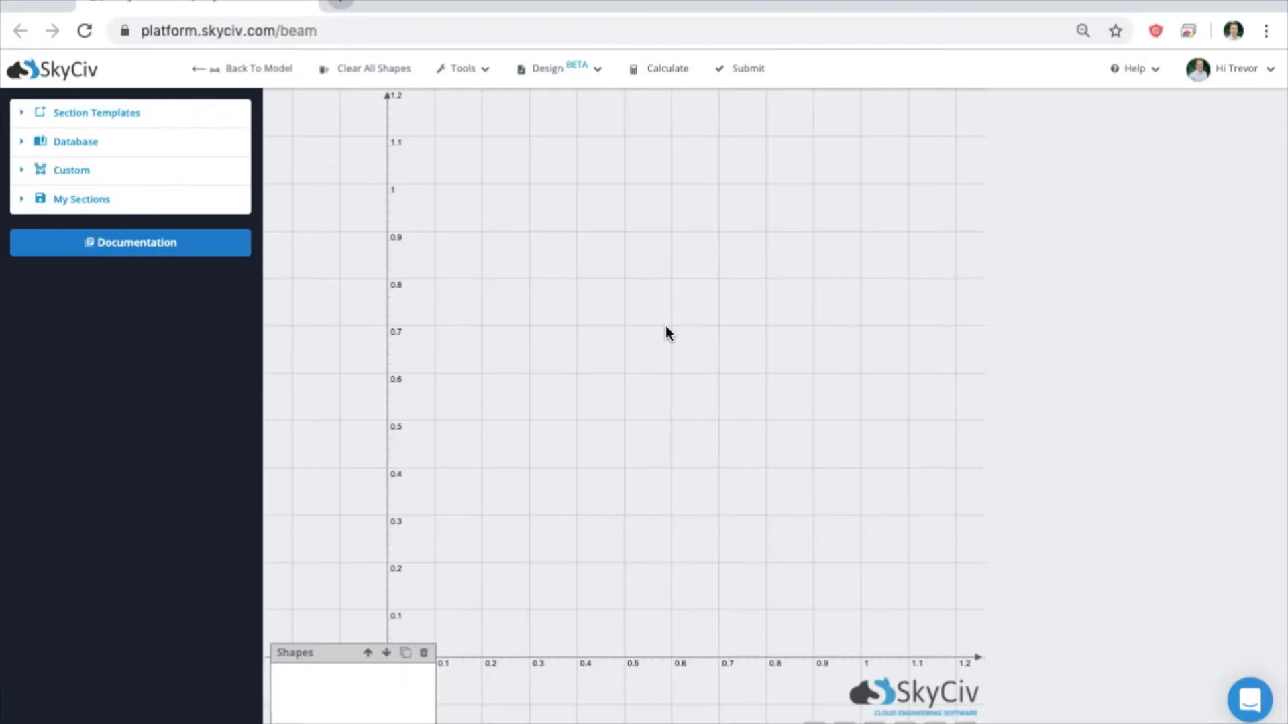
Load the AISC W16x31 shape from the American section library onto the canvas
click(51, 146)
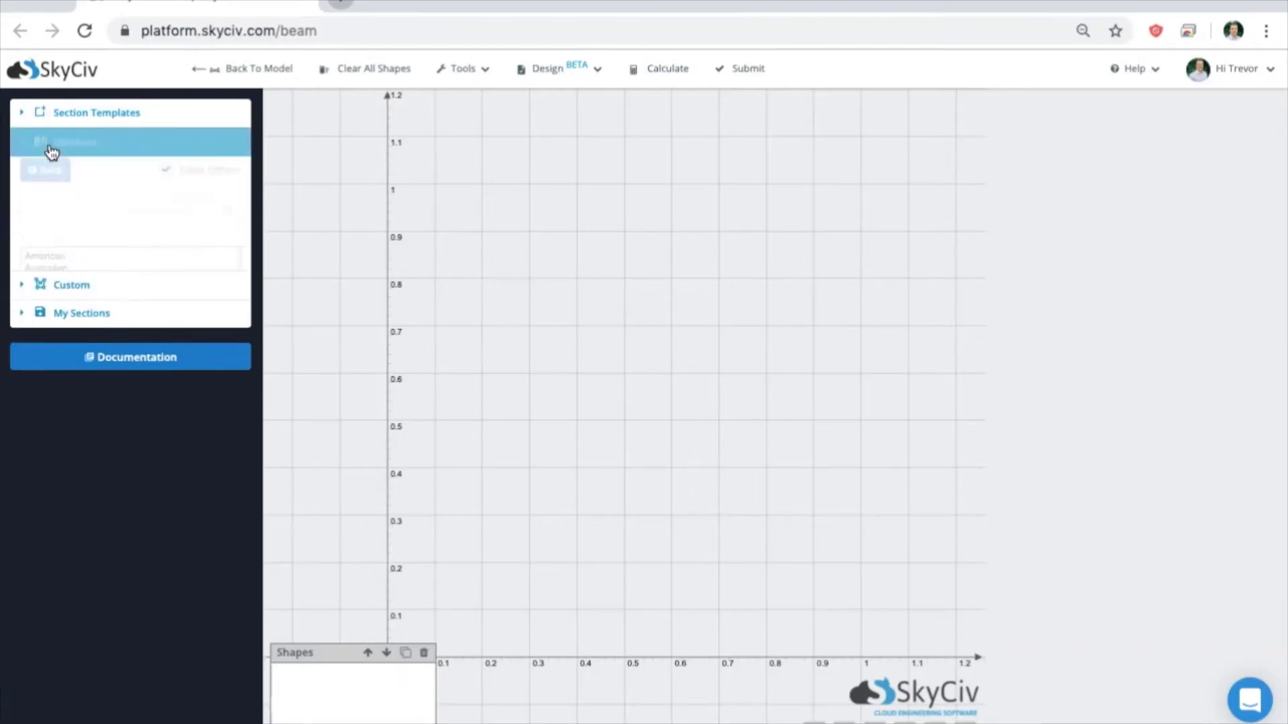
click(53, 260)
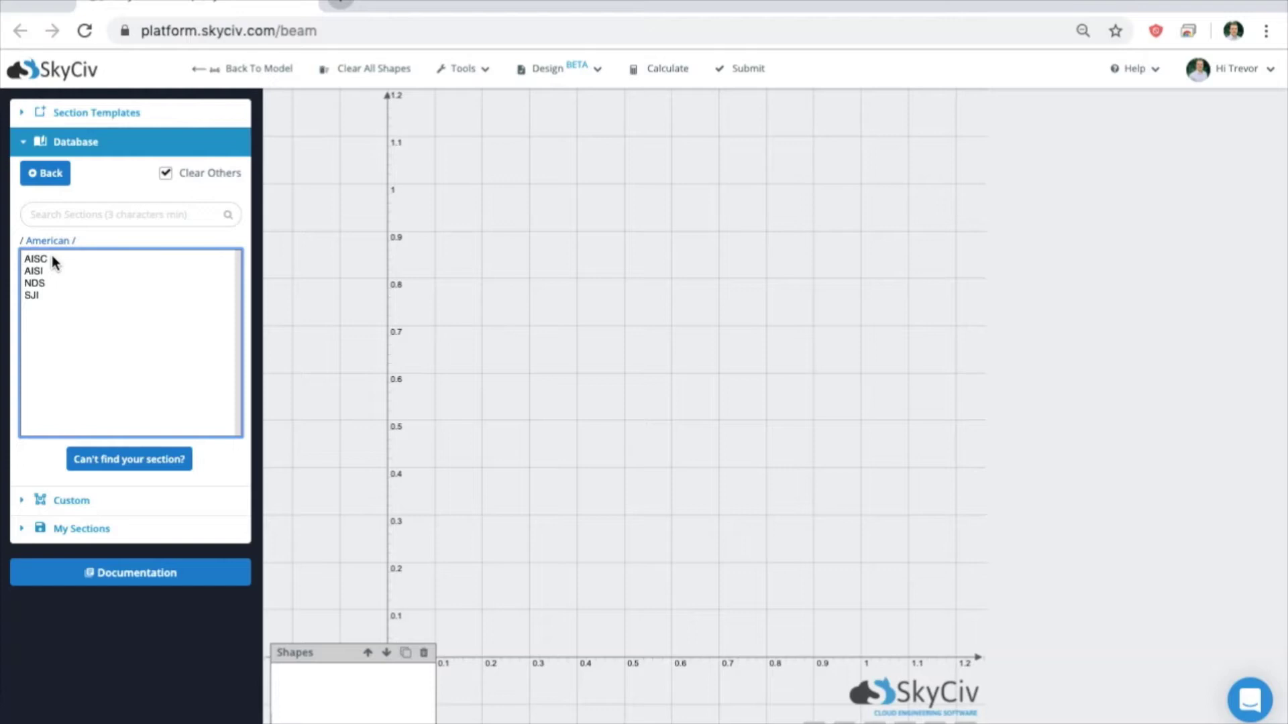
click(51, 256)
scroll(41, 303, down, 3)
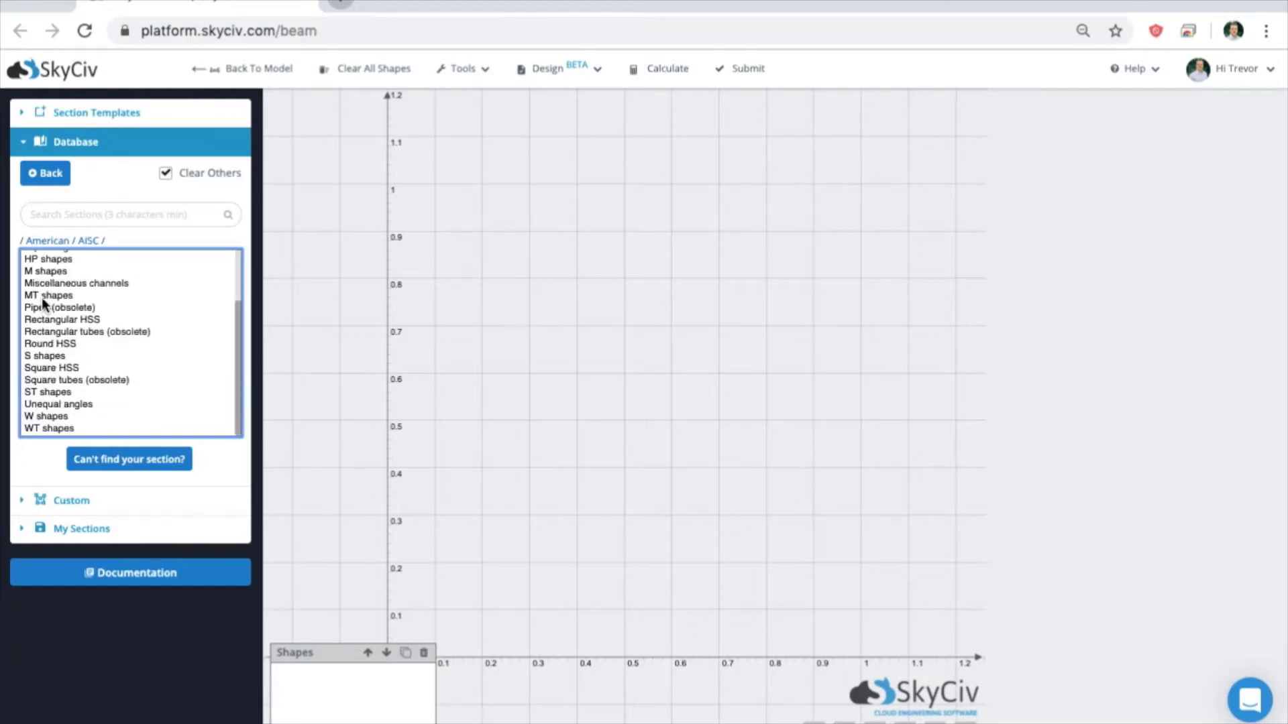
click(43, 415)
click(138, 213)
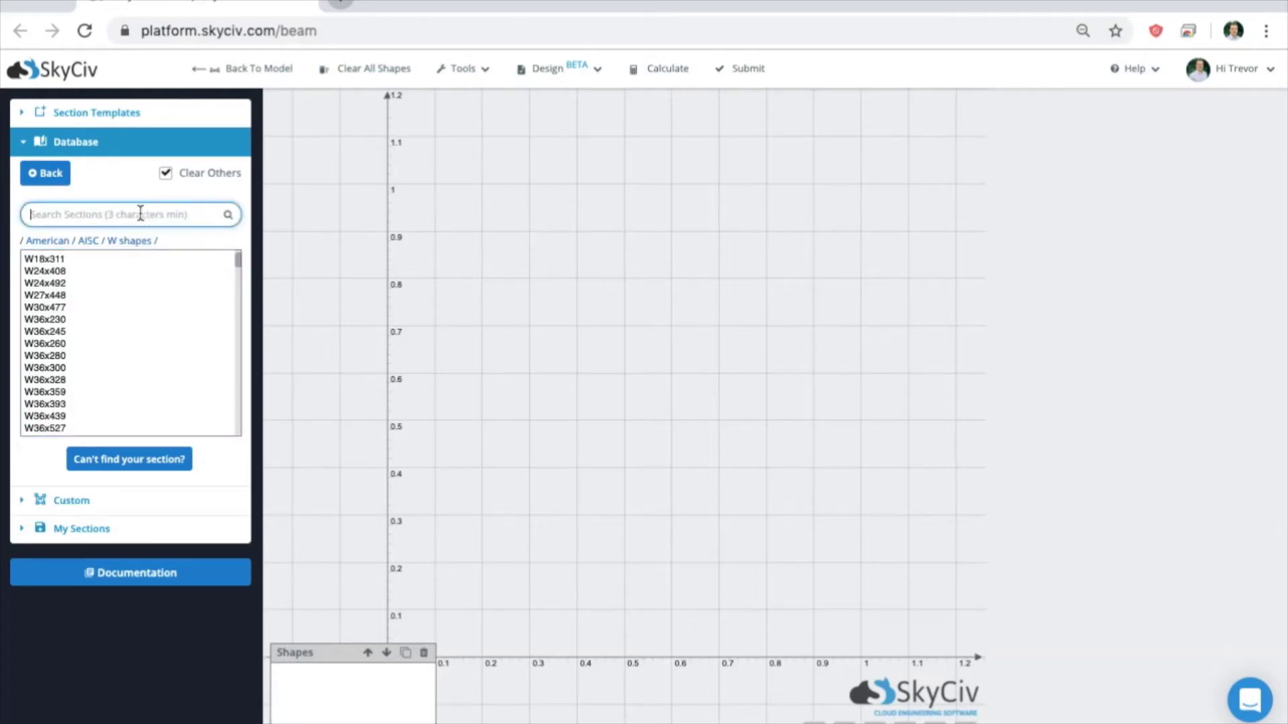
text(w16)
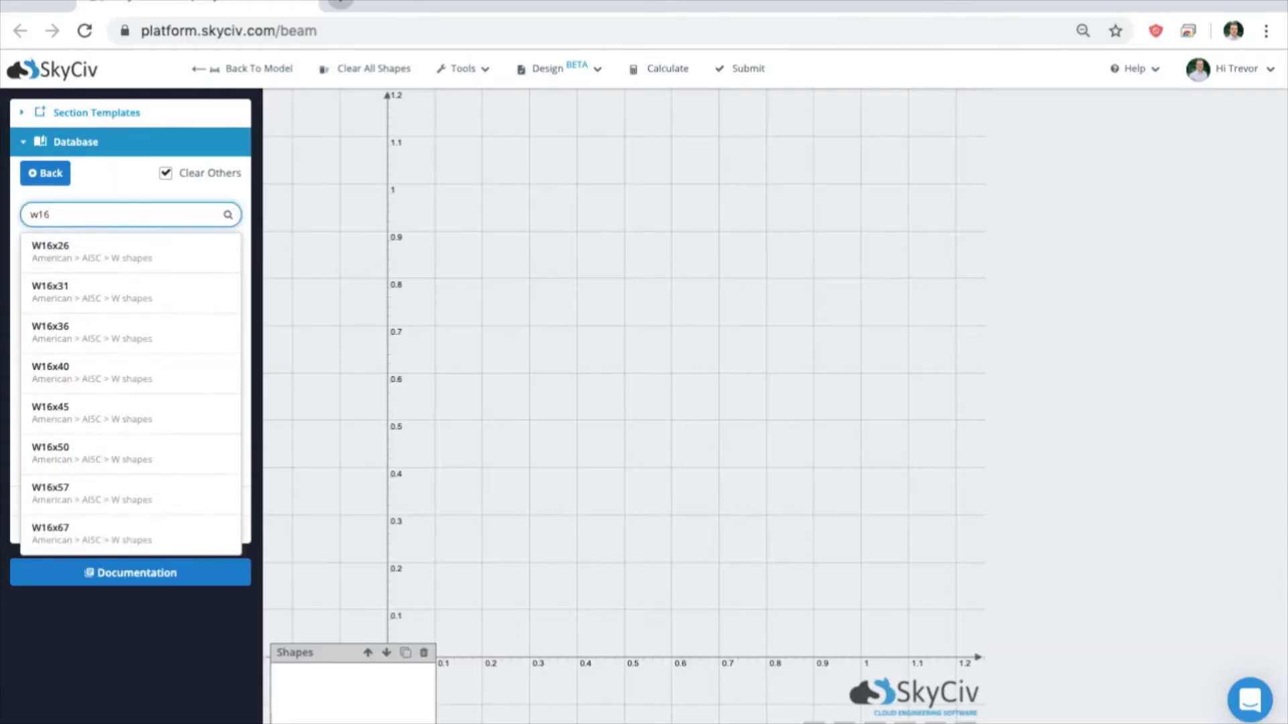
text(x31)
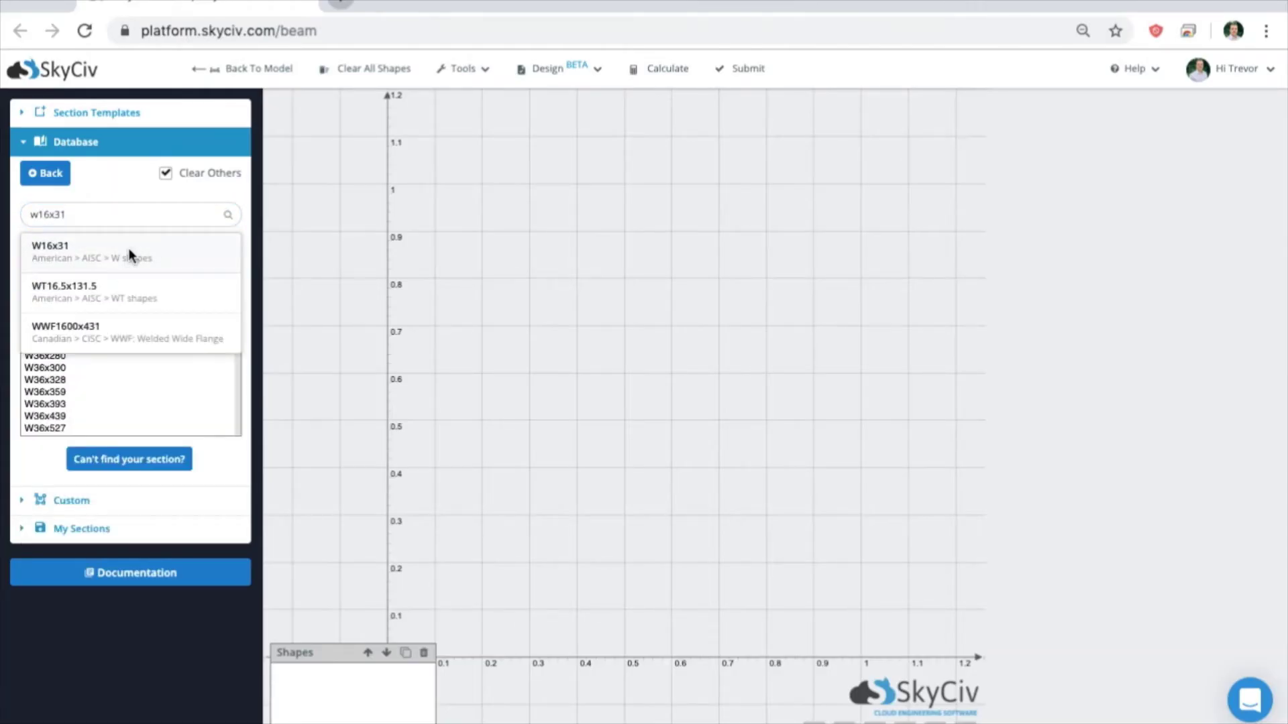
click(129, 253)
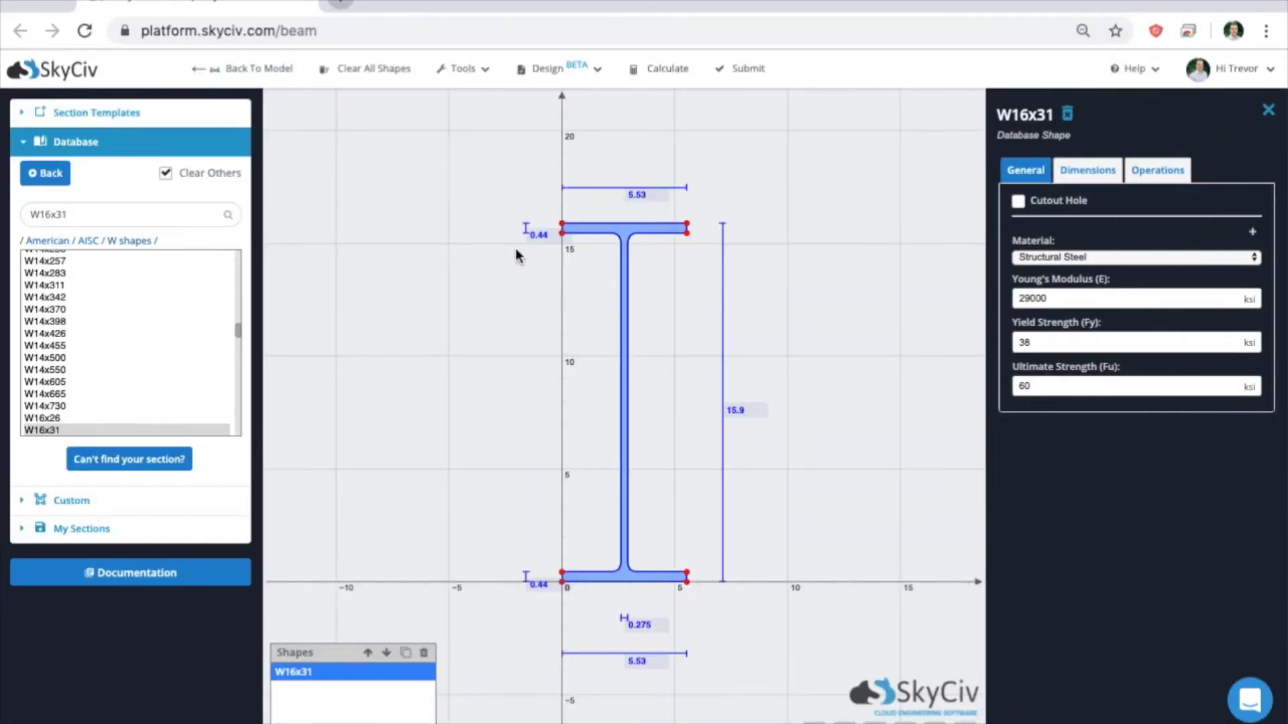
Import ASTM A992 Structural Steel Alloy (Standard) as the section's material
click(1123, 259)
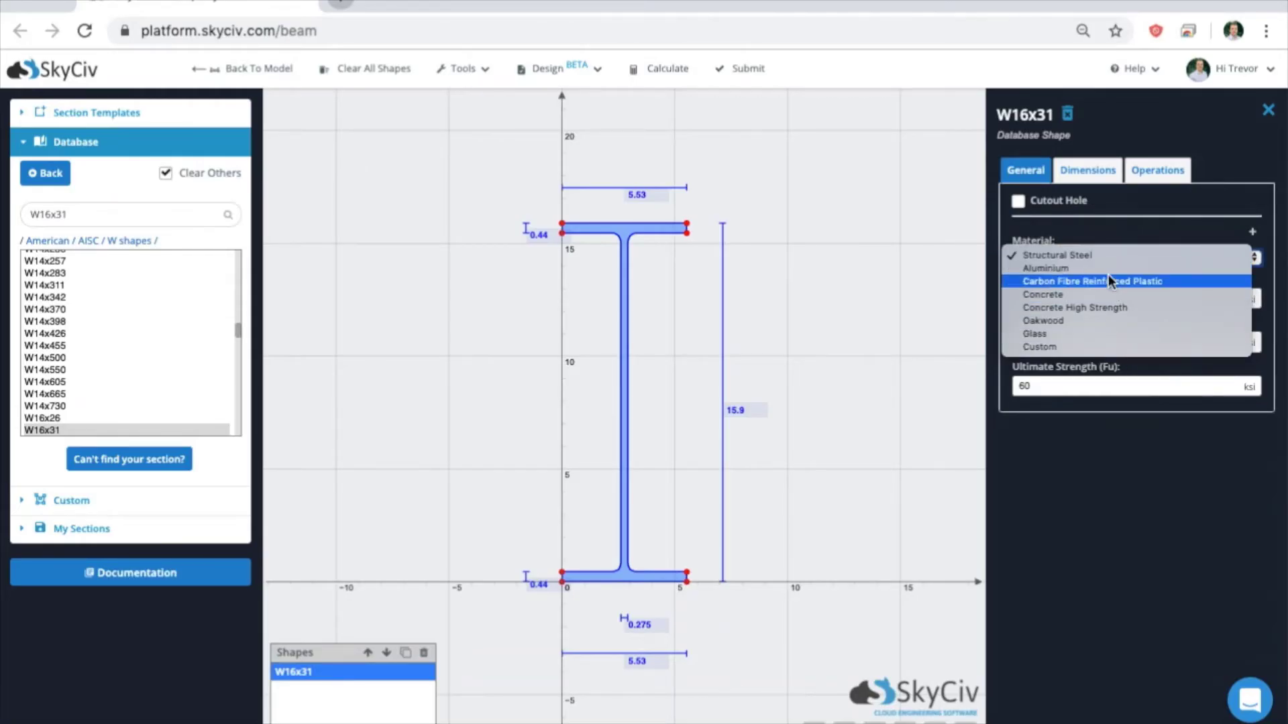
click(1109, 219)
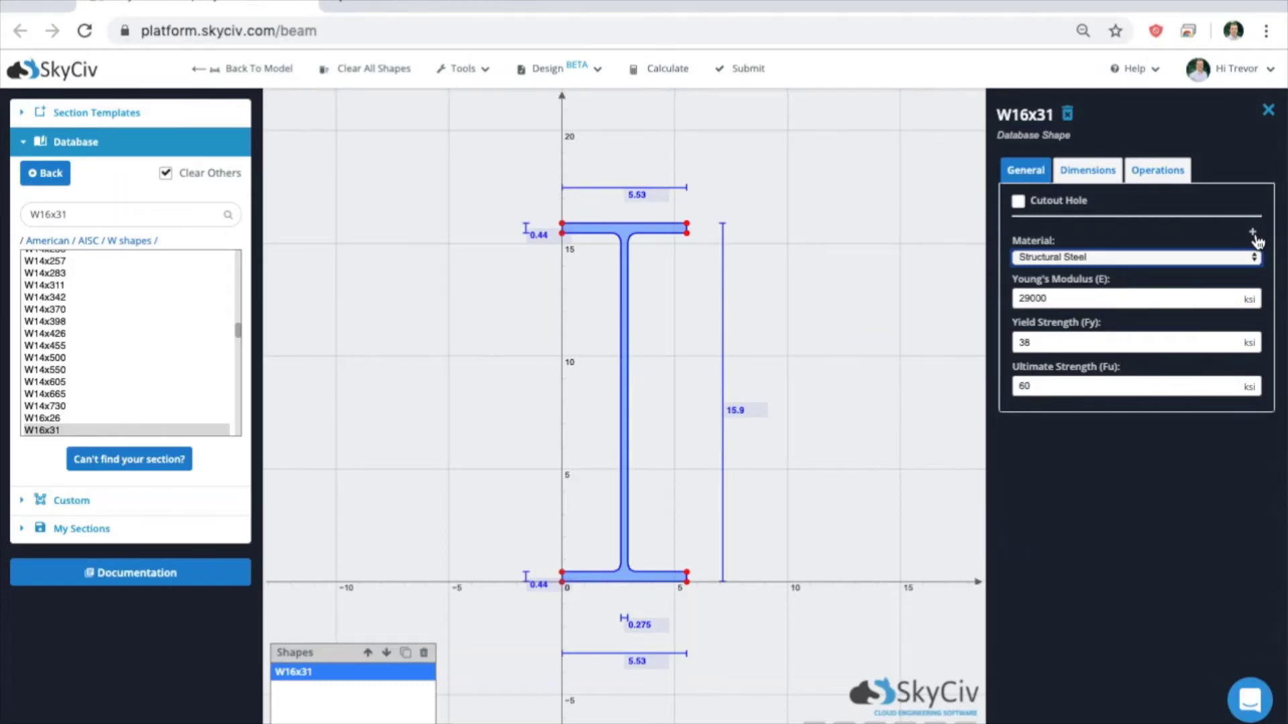
click(1252, 233)
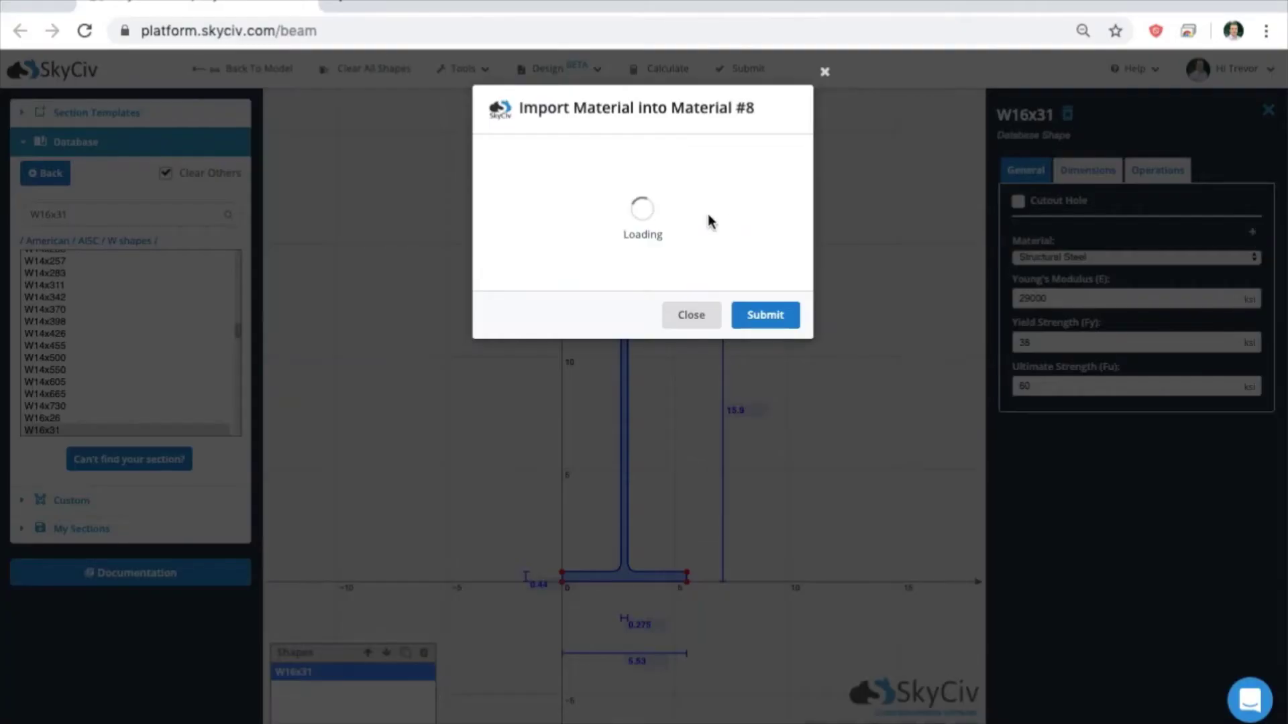
click(661, 249)
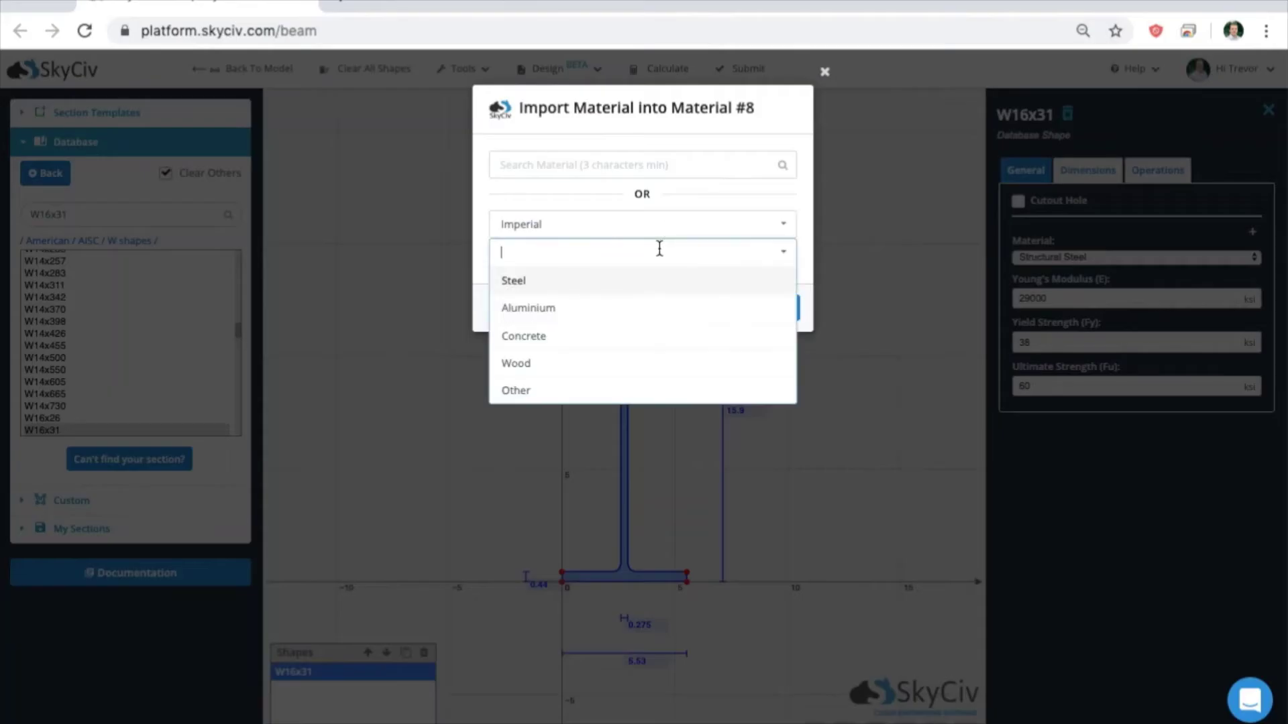
click(624, 279)
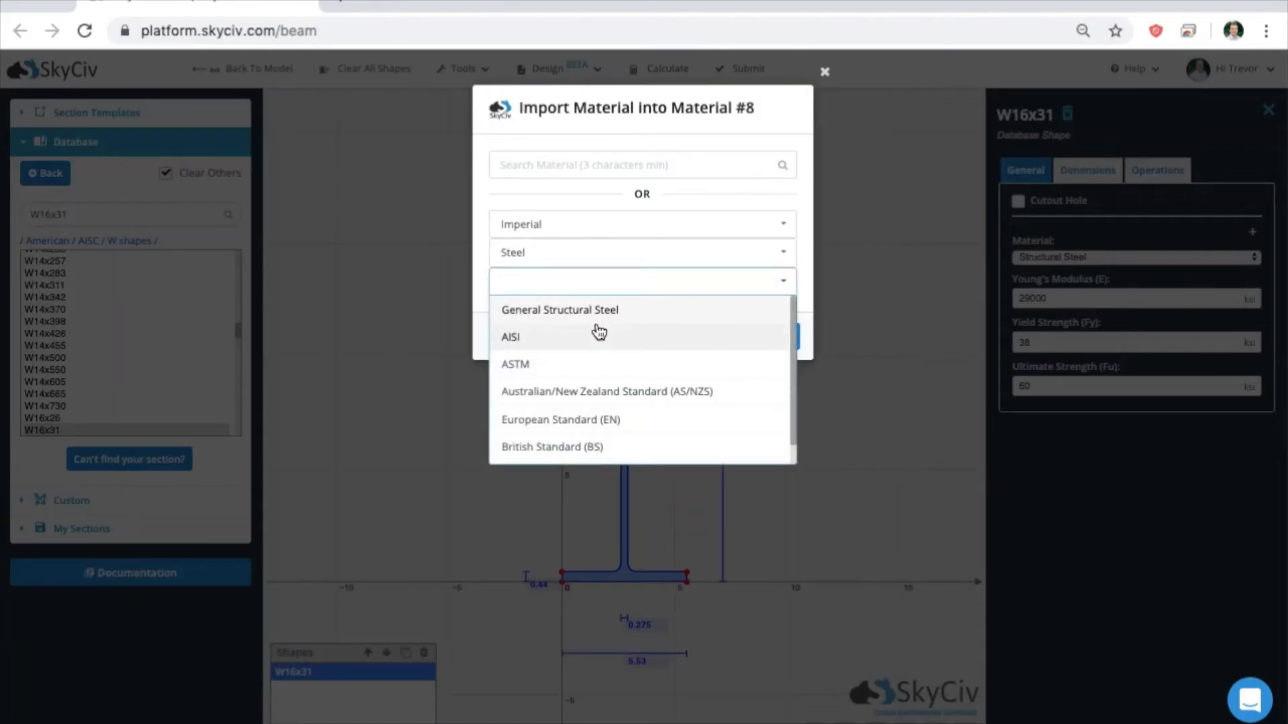
click(576, 365)
click(572, 312)
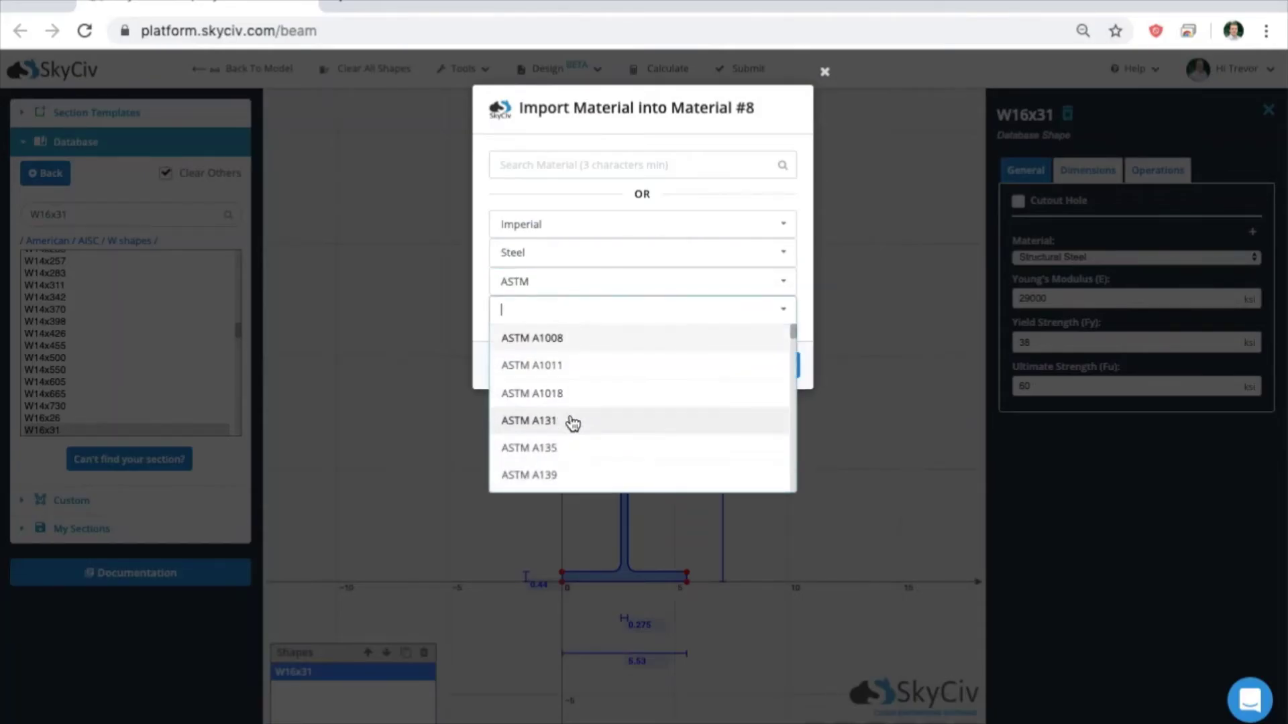
scroll(573, 416, down, 5)
scroll(567, 456, down, 5)
click(561, 478)
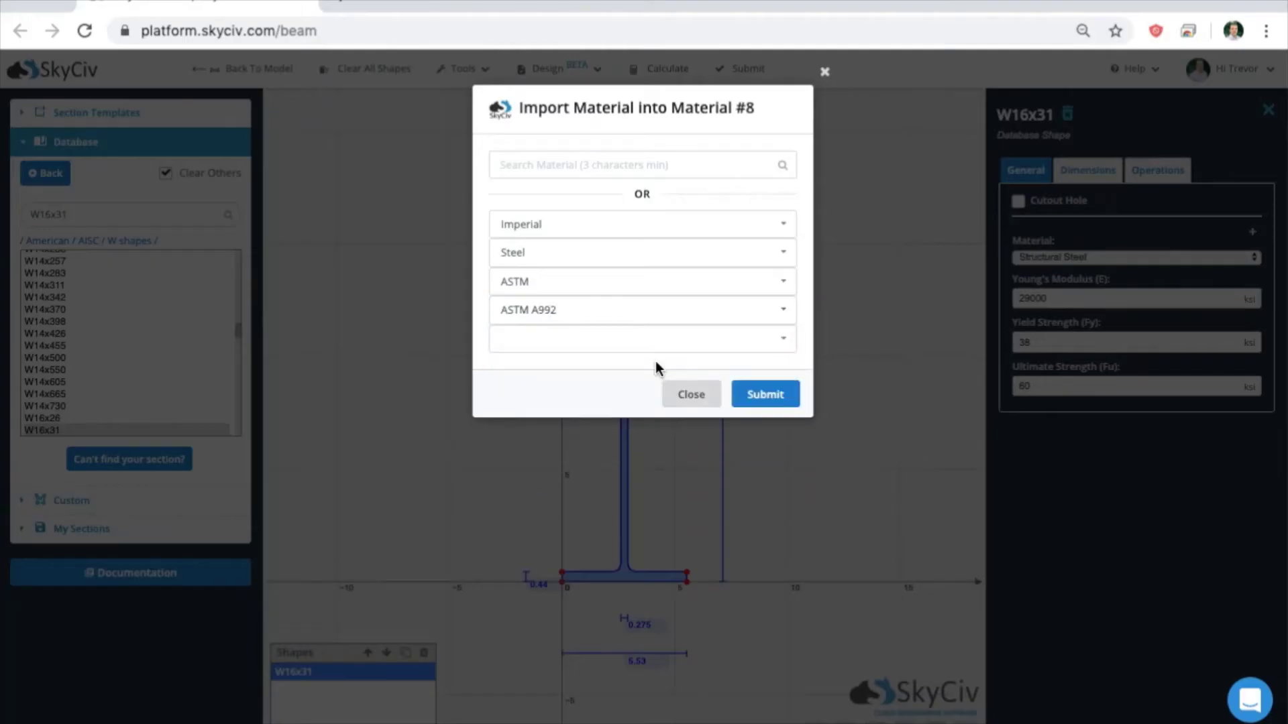
click(604, 338)
click(586, 367)
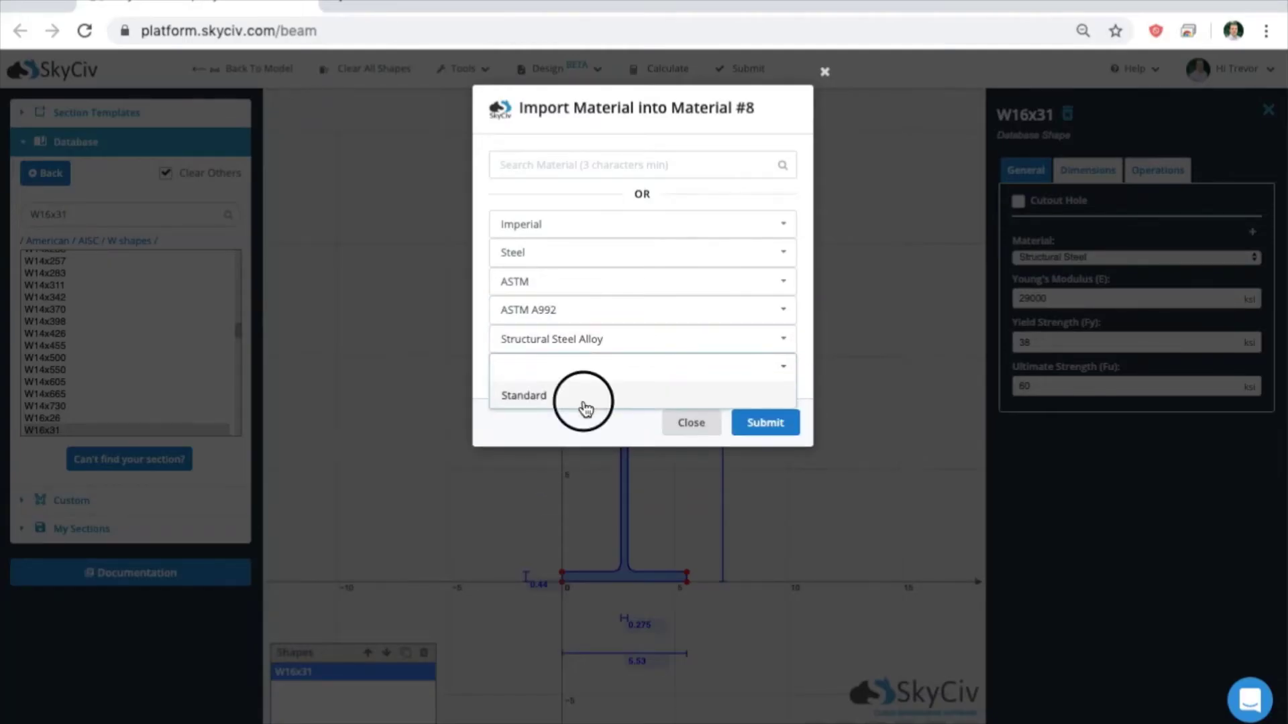
click(585, 408)
click(751, 473)
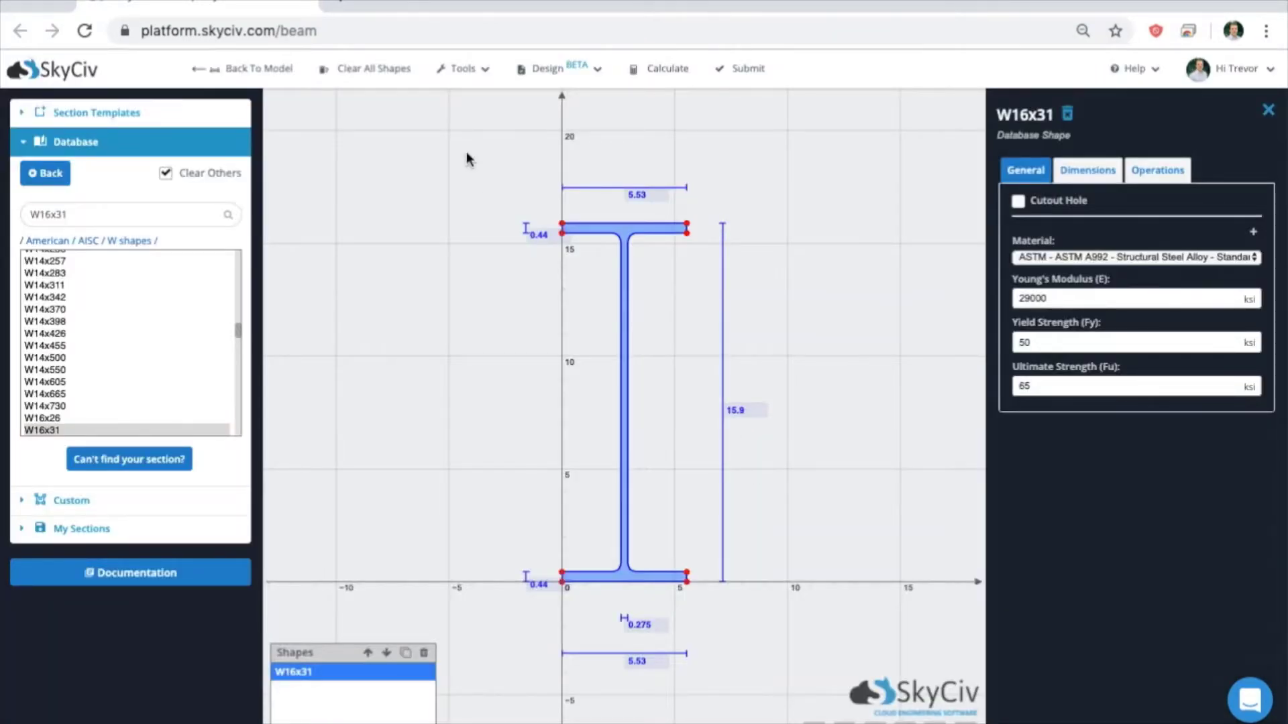
Submit the W16x31 A992 section to the beam and enable its 0.03107 kip/ft self weight
click(731, 74)
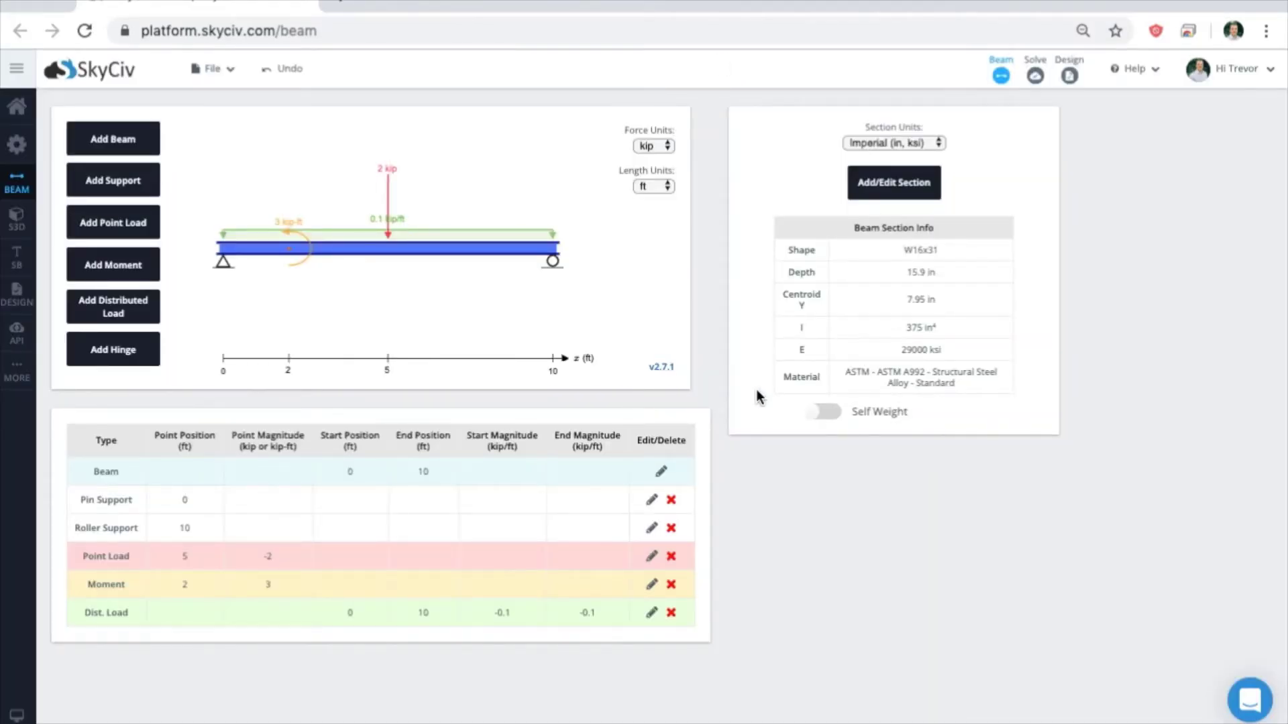
click(827, 415)
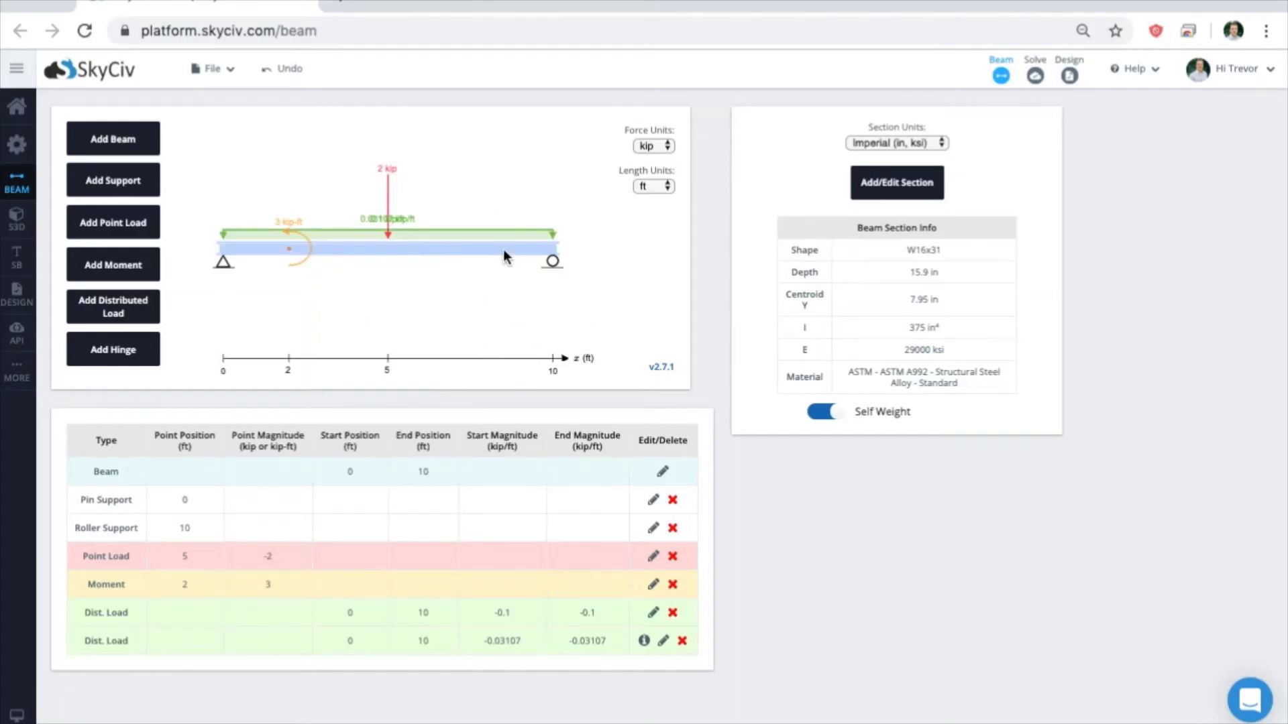
Save the beam model with File > Save As under the filename 'Test Beam'
click(213, 69)
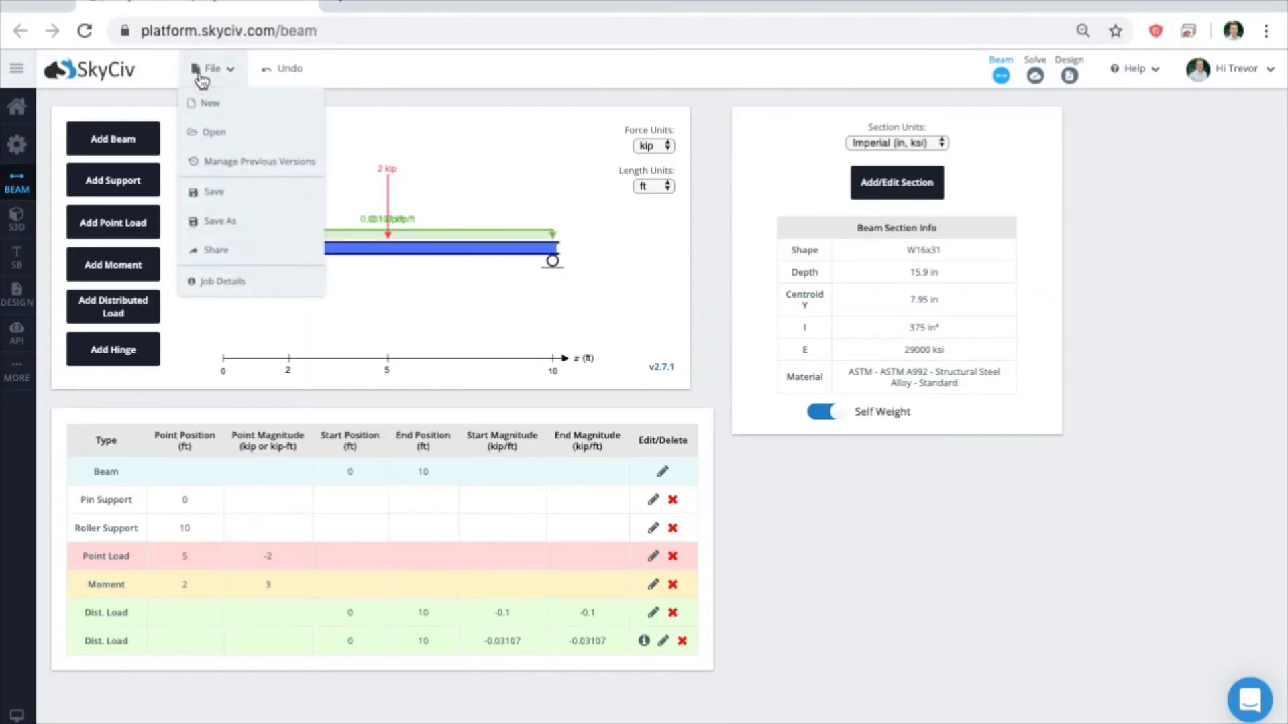
click(227, 221)
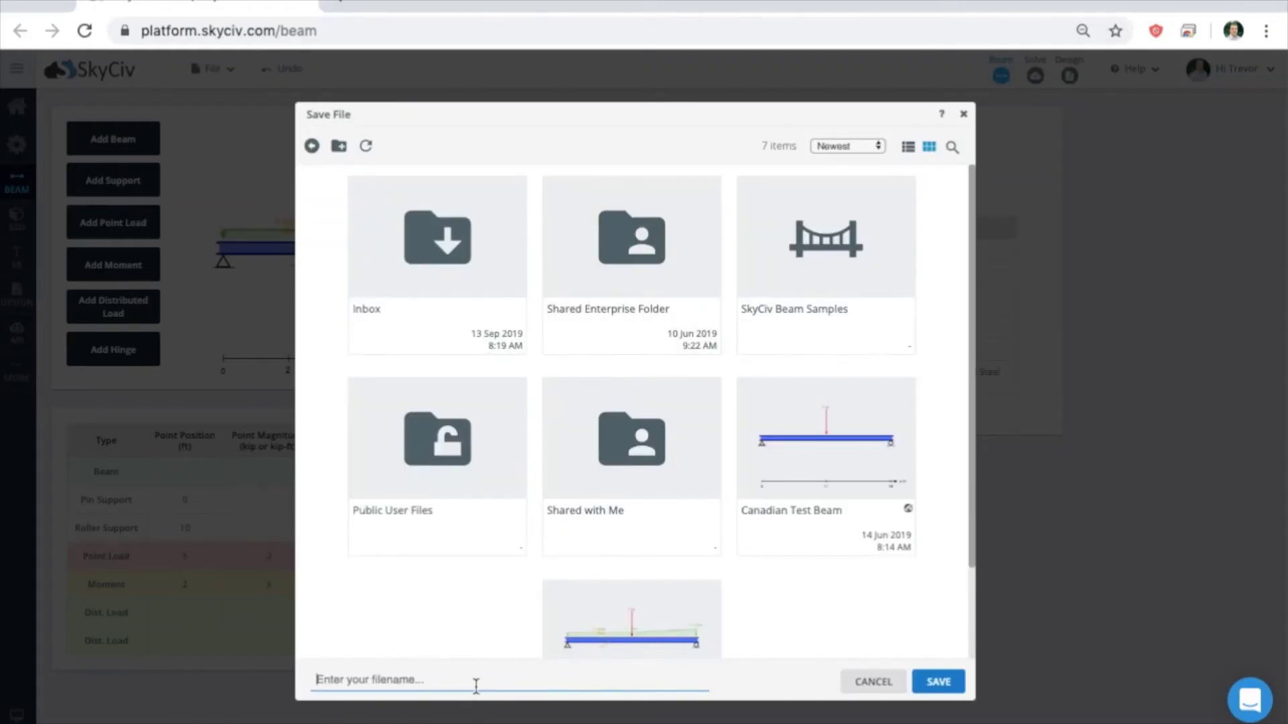
text(Test Beam)
click(946, 682)
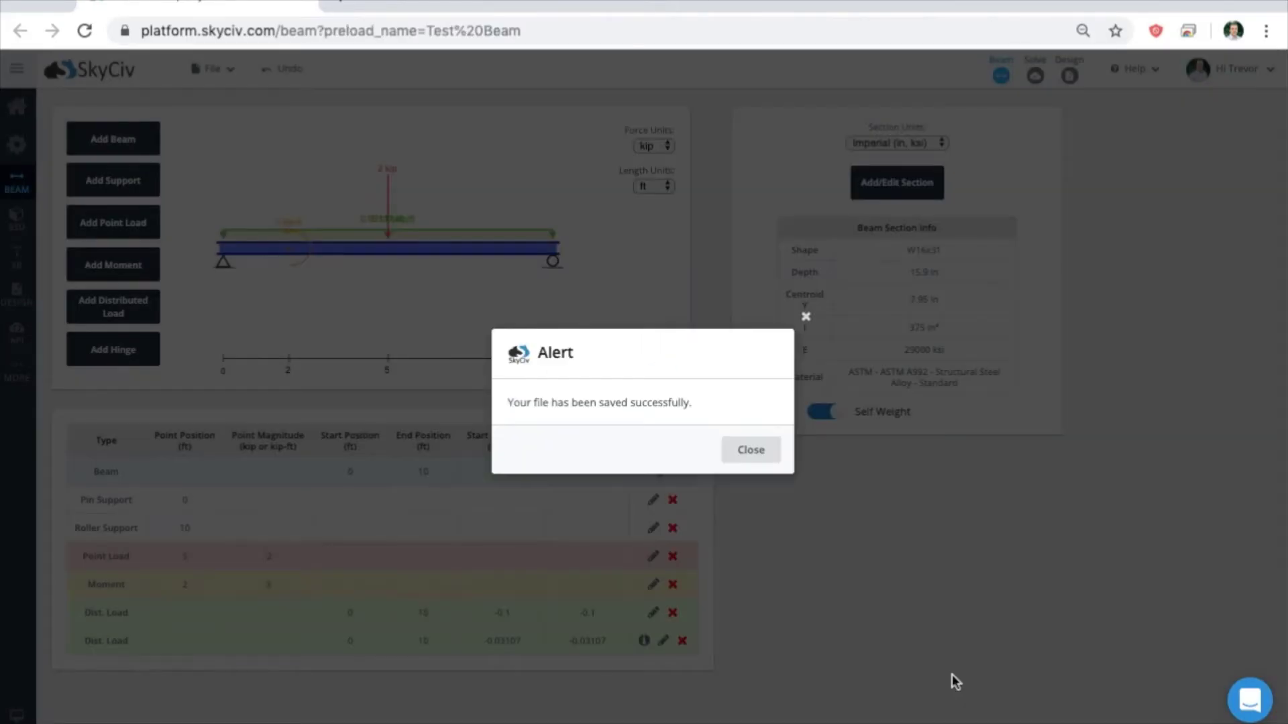
Review the 1.9554 and 1.3554 kip reactions and their hand calculations
click(752, 451)
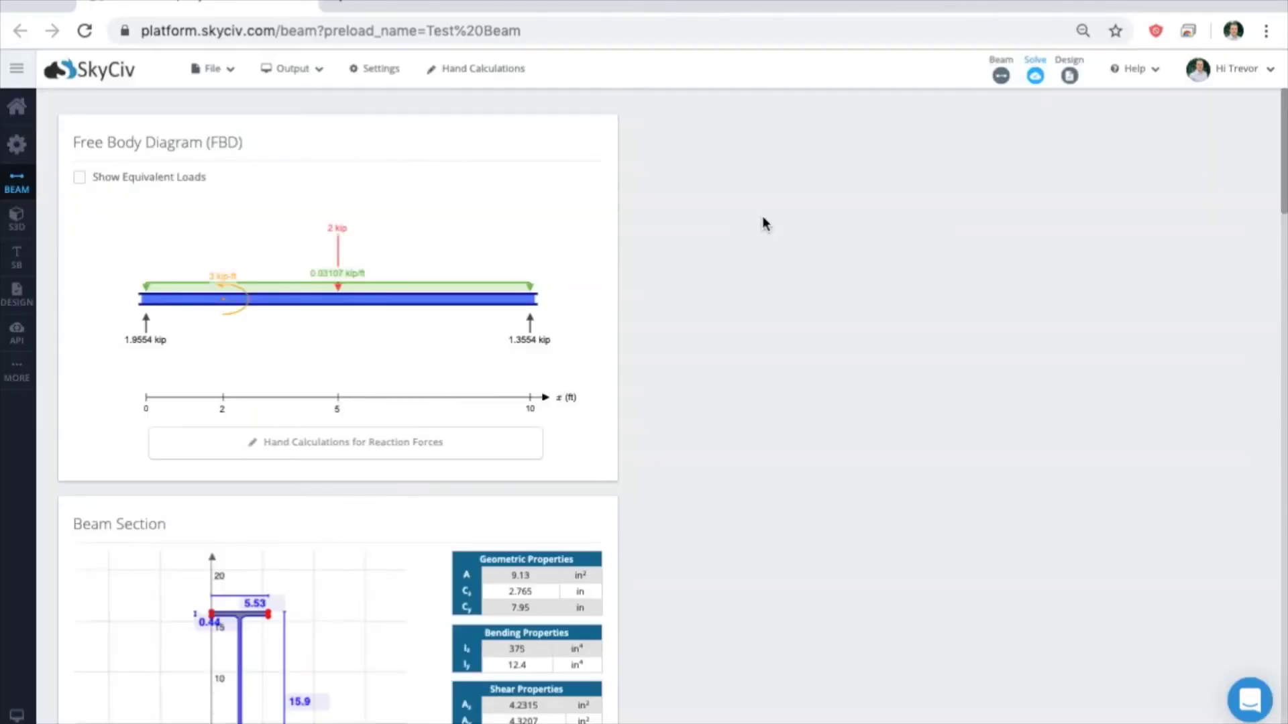
scroll(703, 354, down, 1)
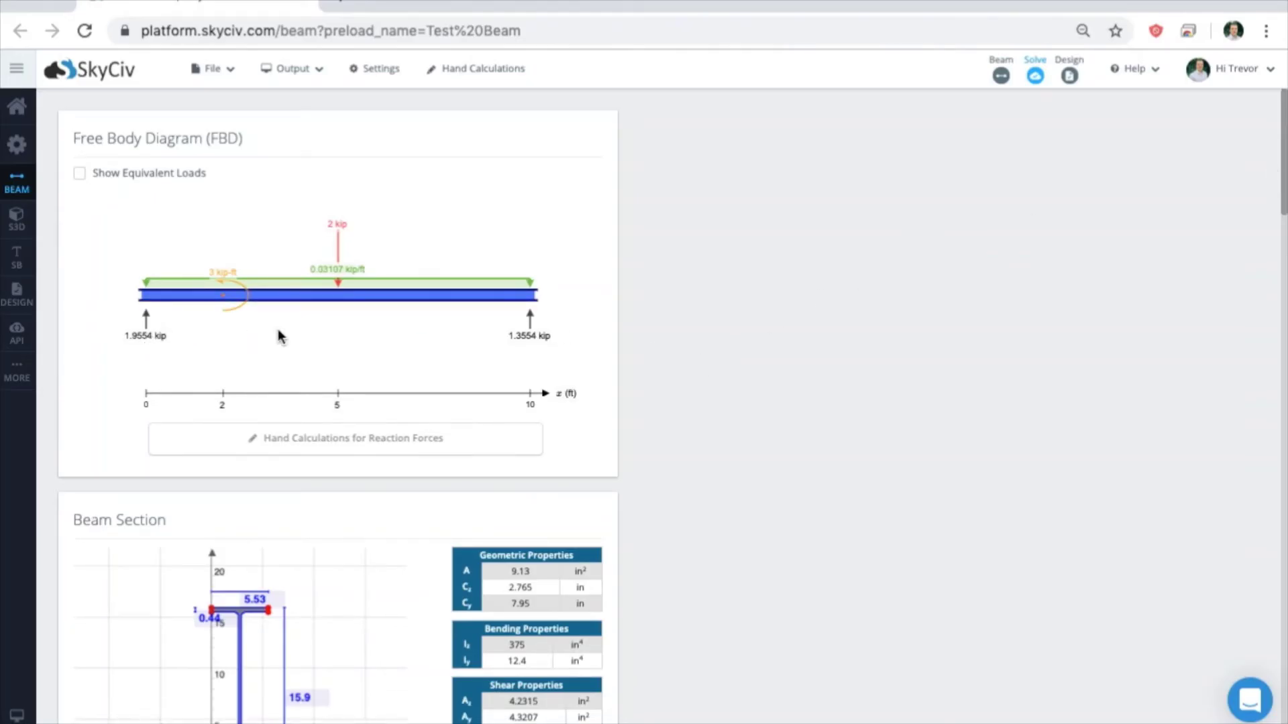
scroll(369, 342, down, 3)
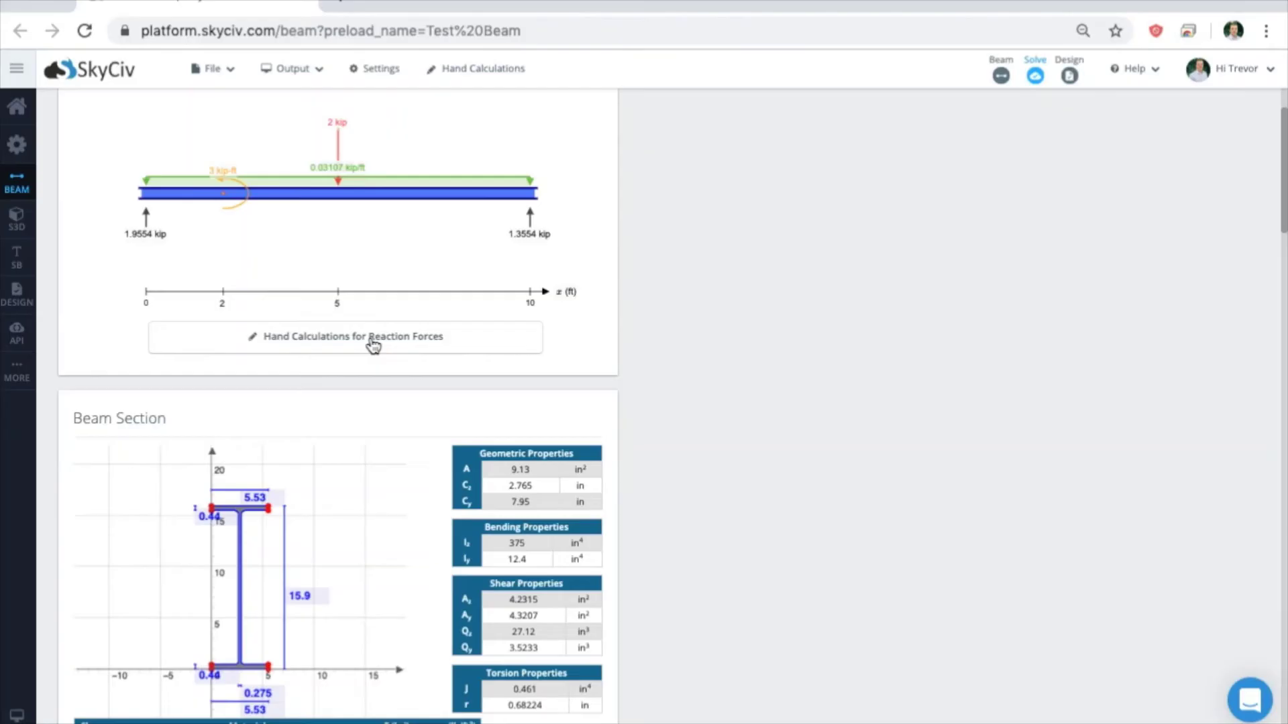
click(366, 343)
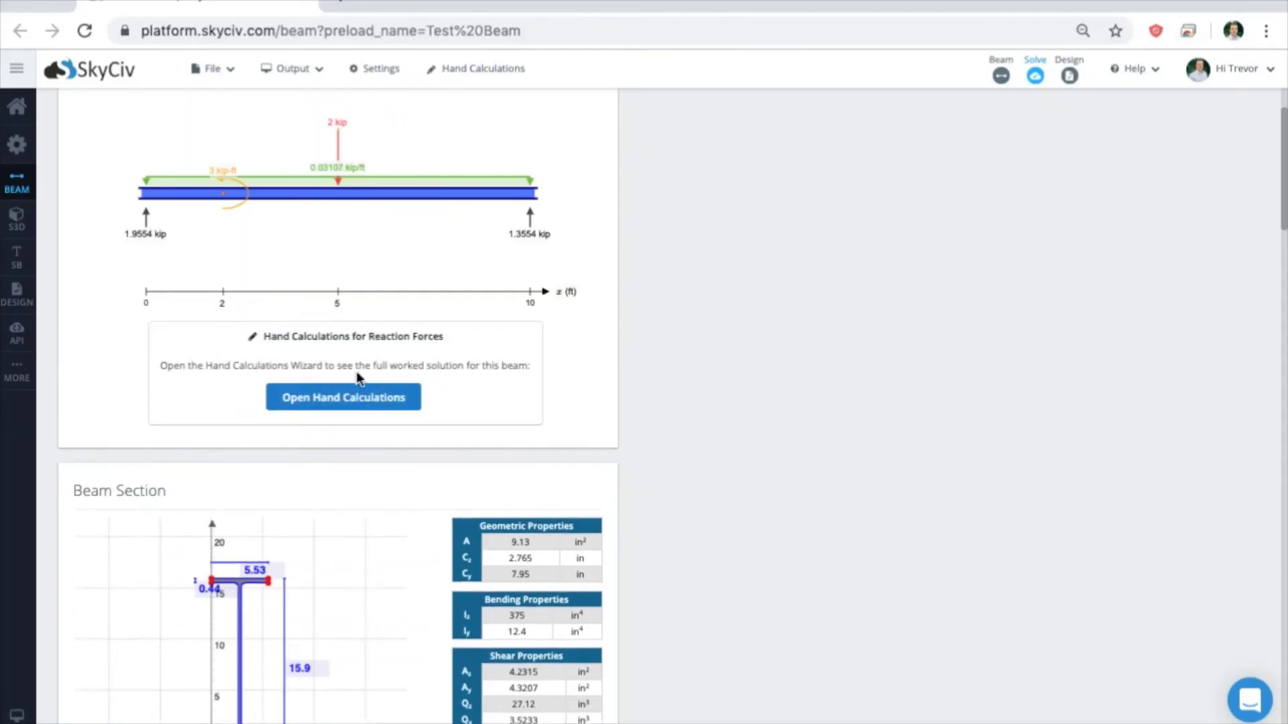
click(358, 336)
Scroll through the shear force and bending moment diagrams
scroll(358, 334, down, 6)
scroll(359, 334, up, 2)
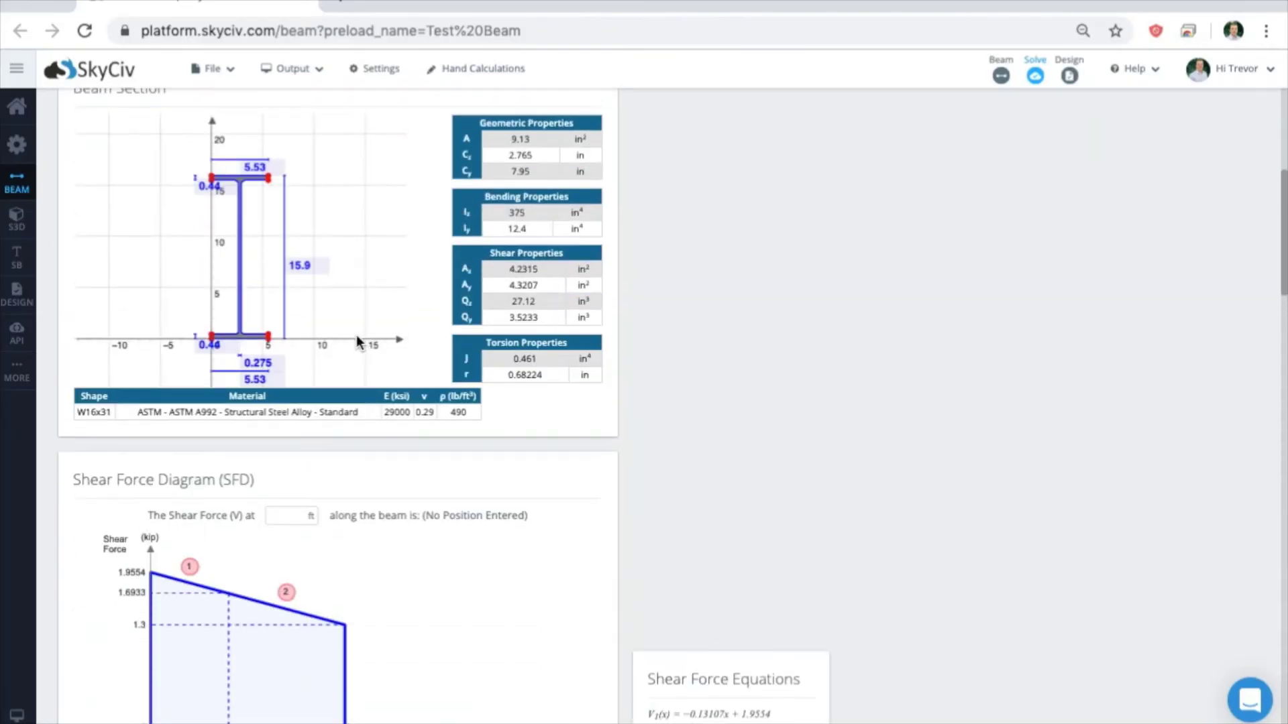
scroll(311, 336, down, 5)
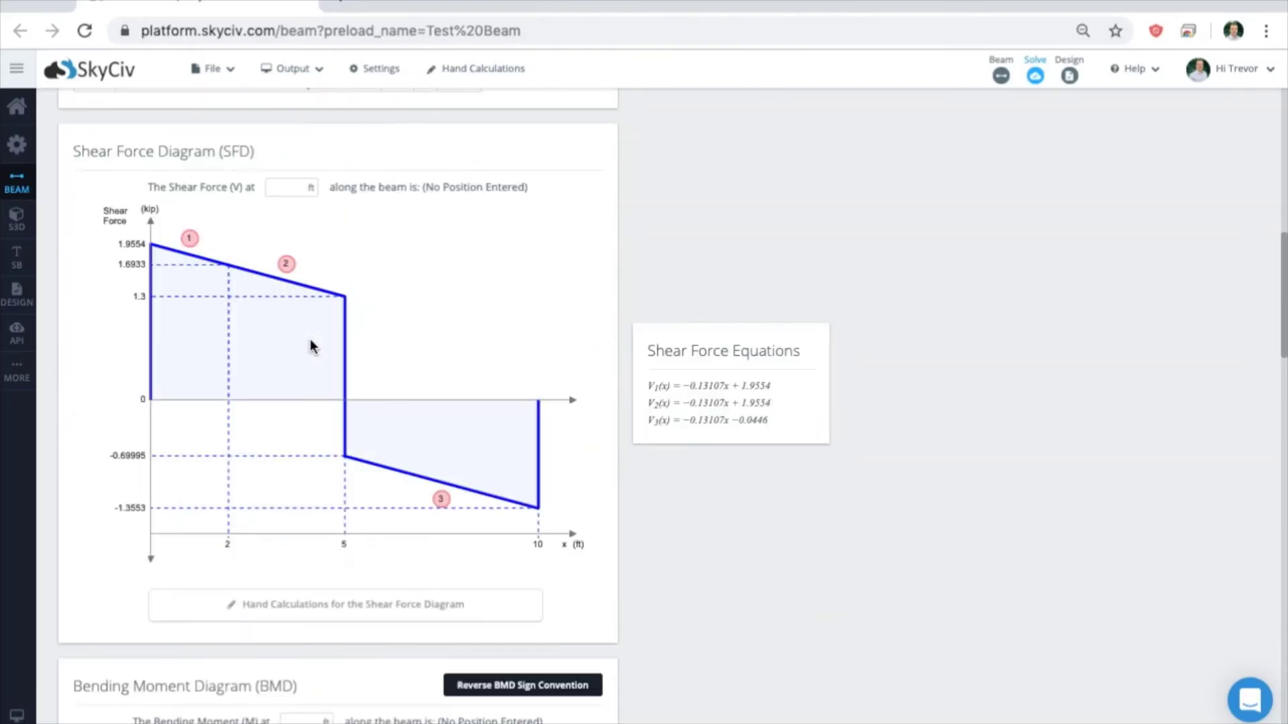
scroll(310, 339, down, 7)
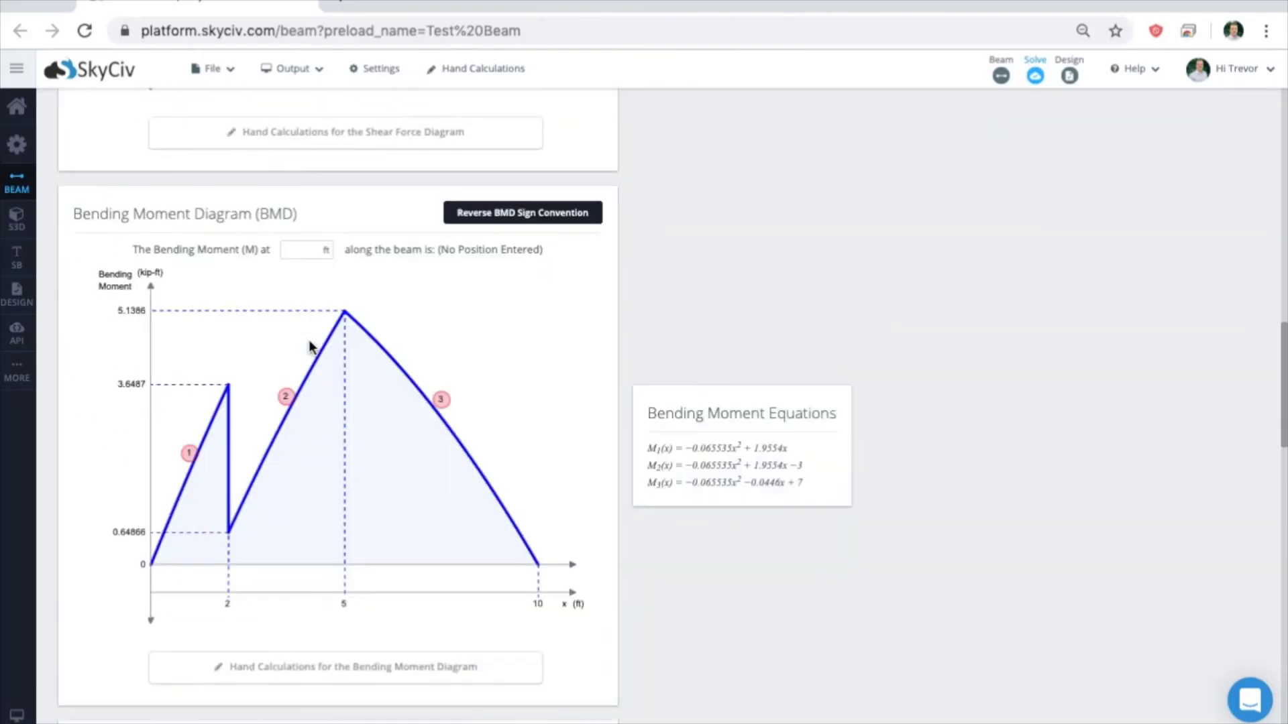
scroll(495, 258, up, 6)
scroll(470, 335, up, 2)
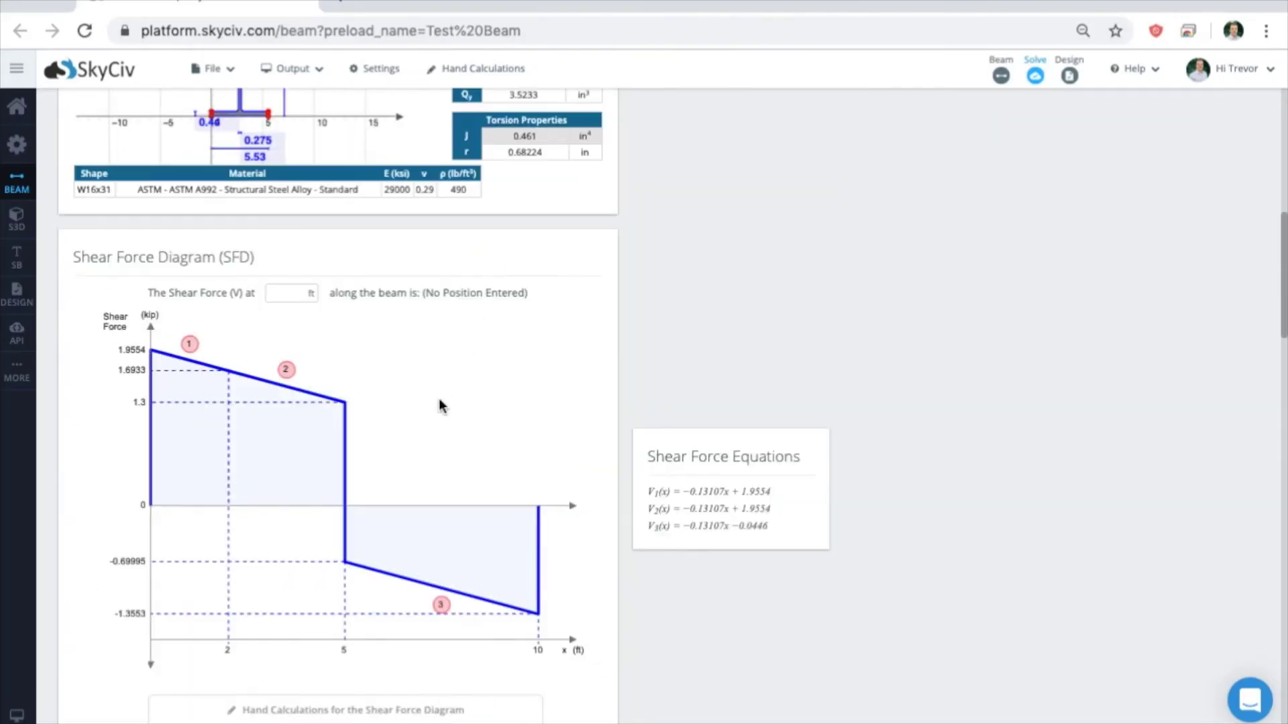
scroll(429, 436, down, 2)
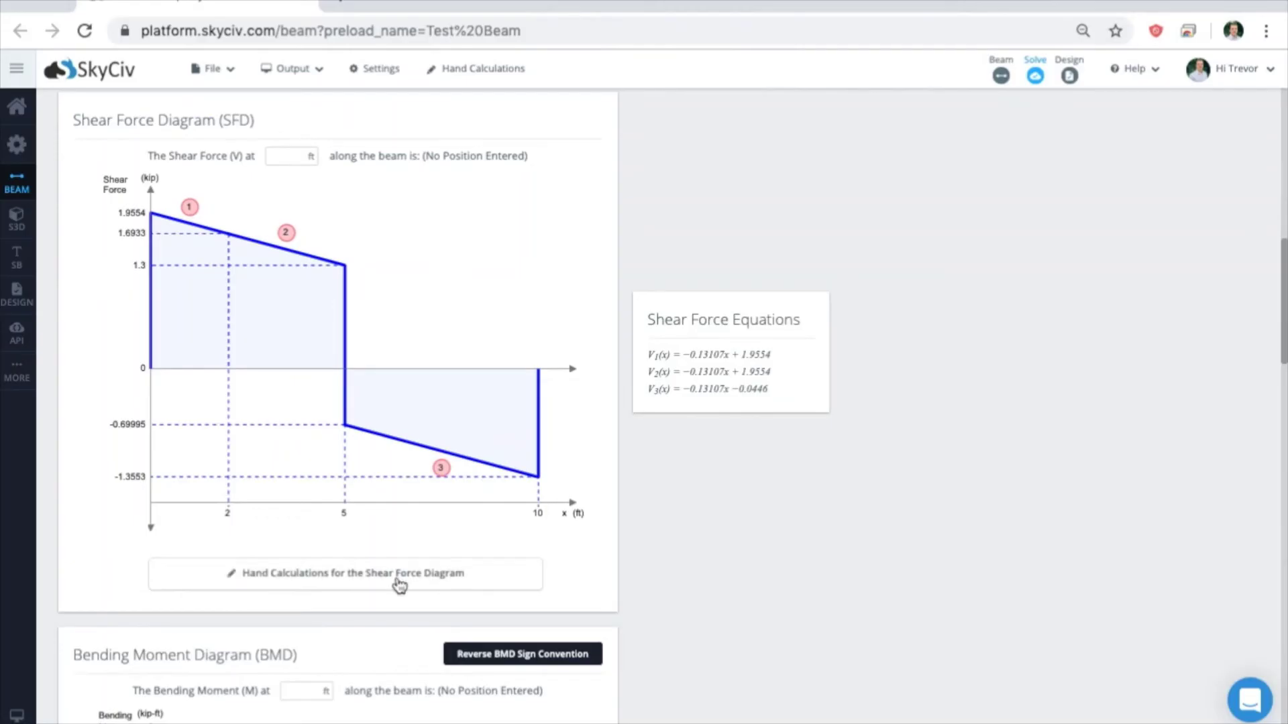
scroll(400, 586, down, 2)
scroll(393, 590, down, 6)
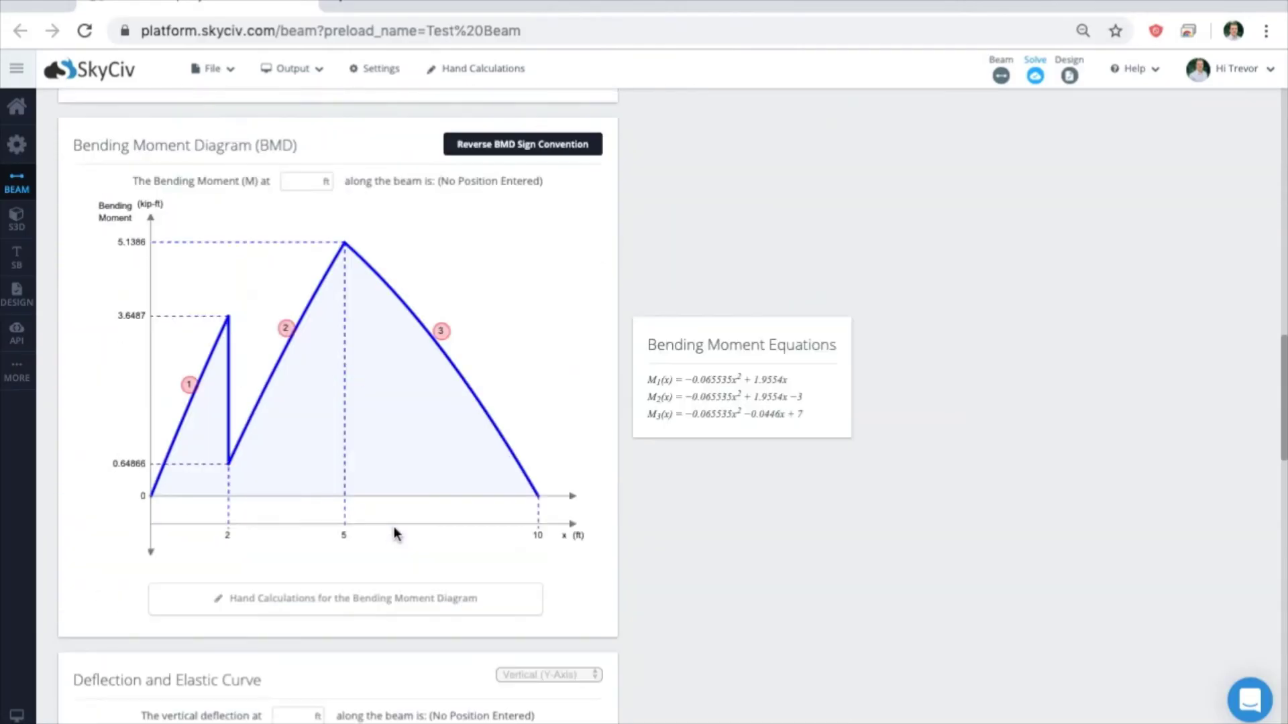
Step through the moment working to M2(x) = −3 + 1.955x − 0.066x², then close it
click(373, 599)
click(307, 656)
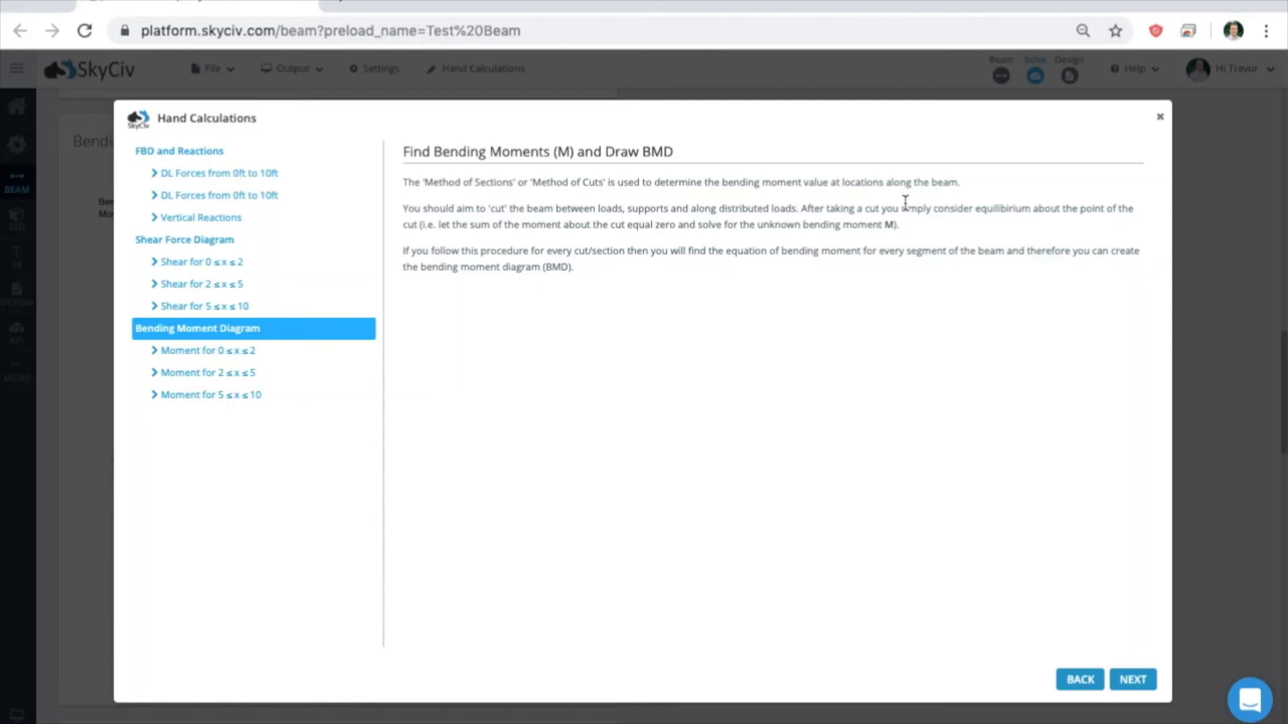
click(242, 350)
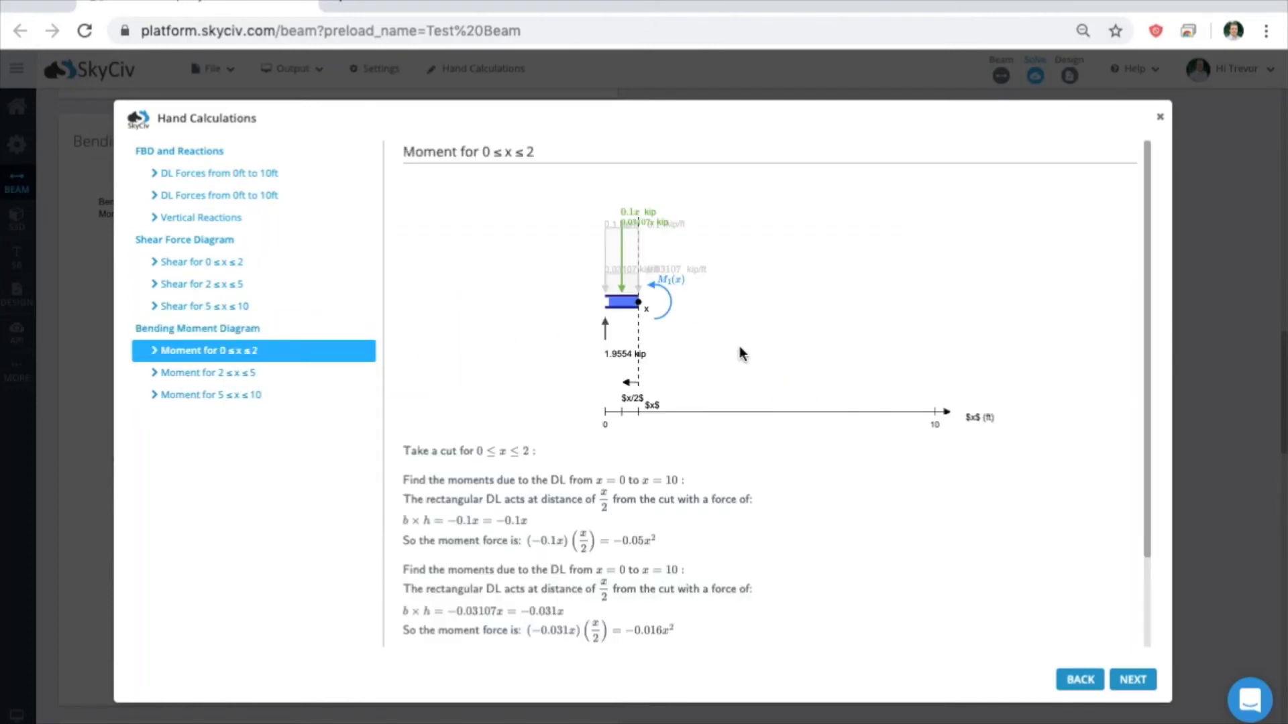
scroll(741, 354, down, 1)
scroll(741, 354, down, 2)
click(225, 373)
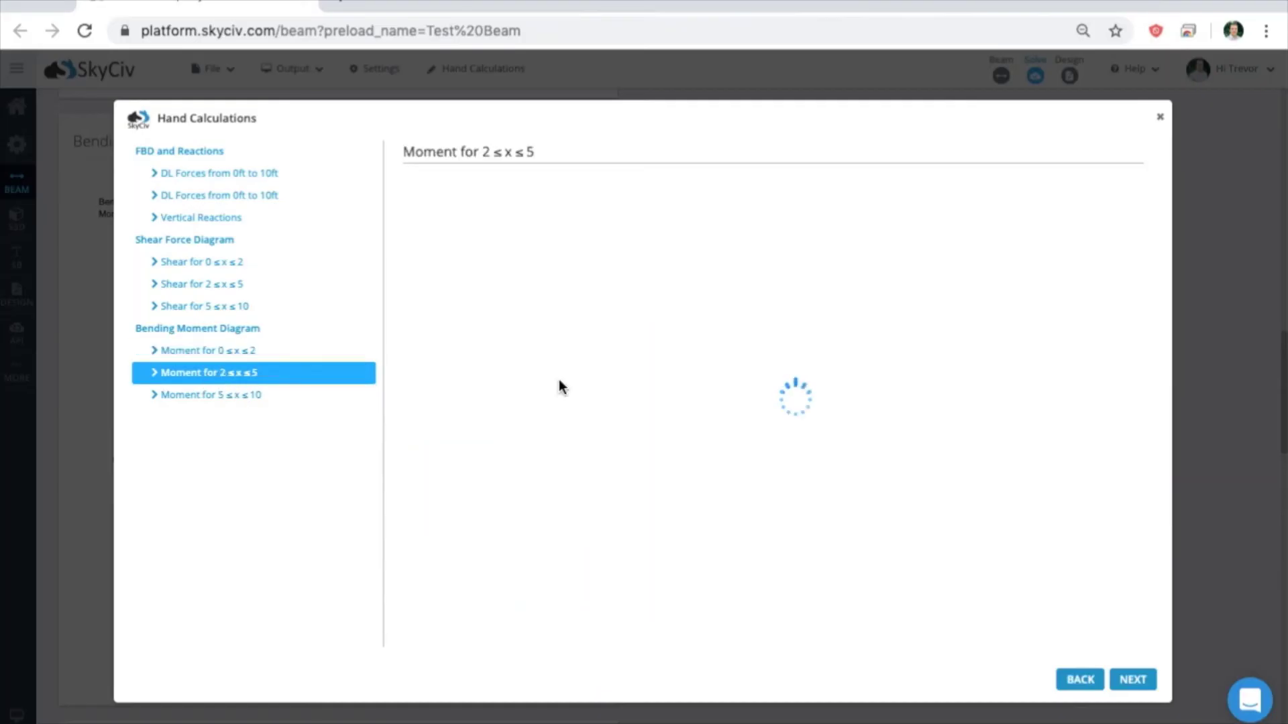
scroll(738, 389, down, 3)
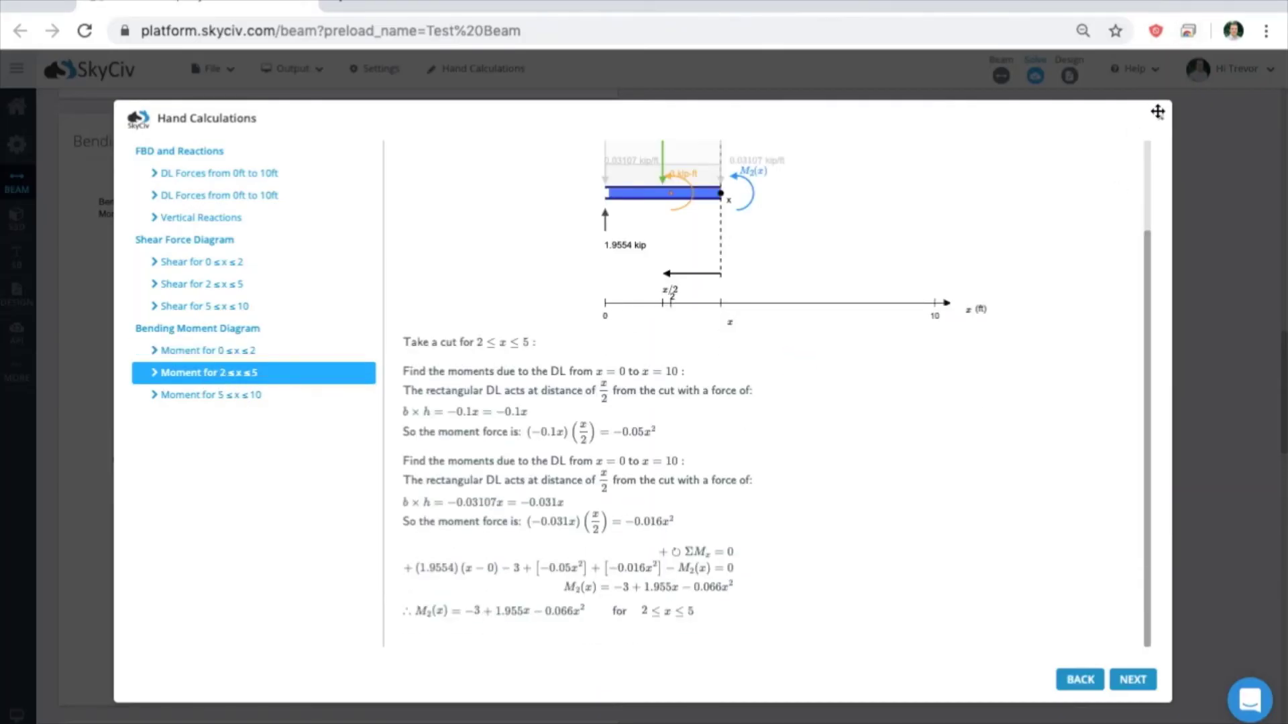
click(1159, 124)
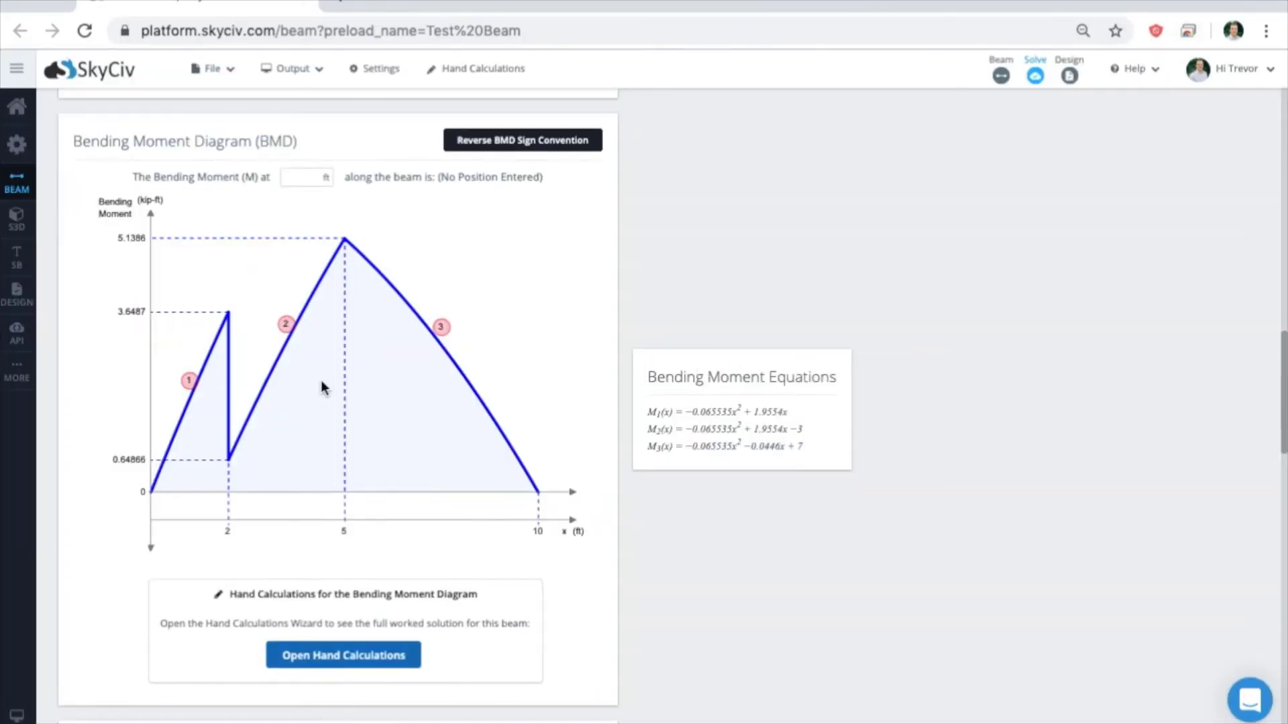
Show result contours on the beam in the 3D renderer
scroll(321, 380, down, 4)
scroll(320, 382, down, 2)
scroll(320, 382, down, 5)
scroll(321, 382, down, 1)
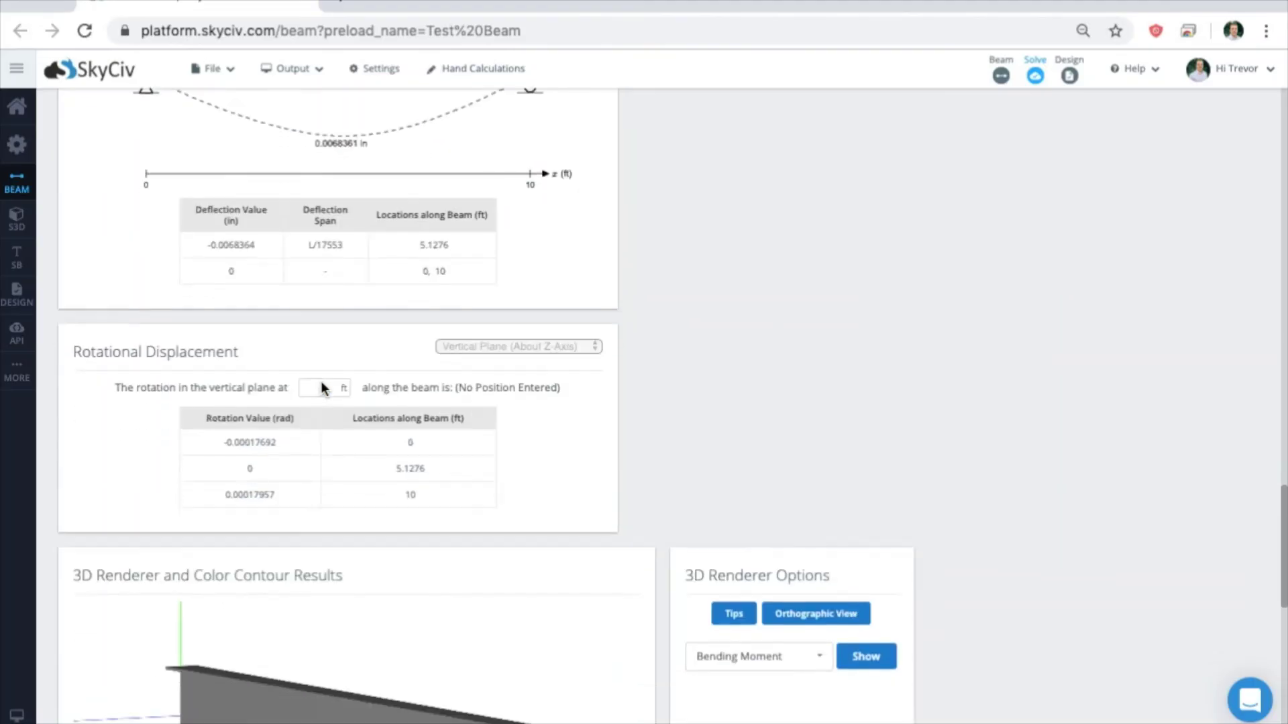
scroll(321, 381, down, 1)
scroll(320, 381, down, 5)
scroll(321, 362, up, 1)
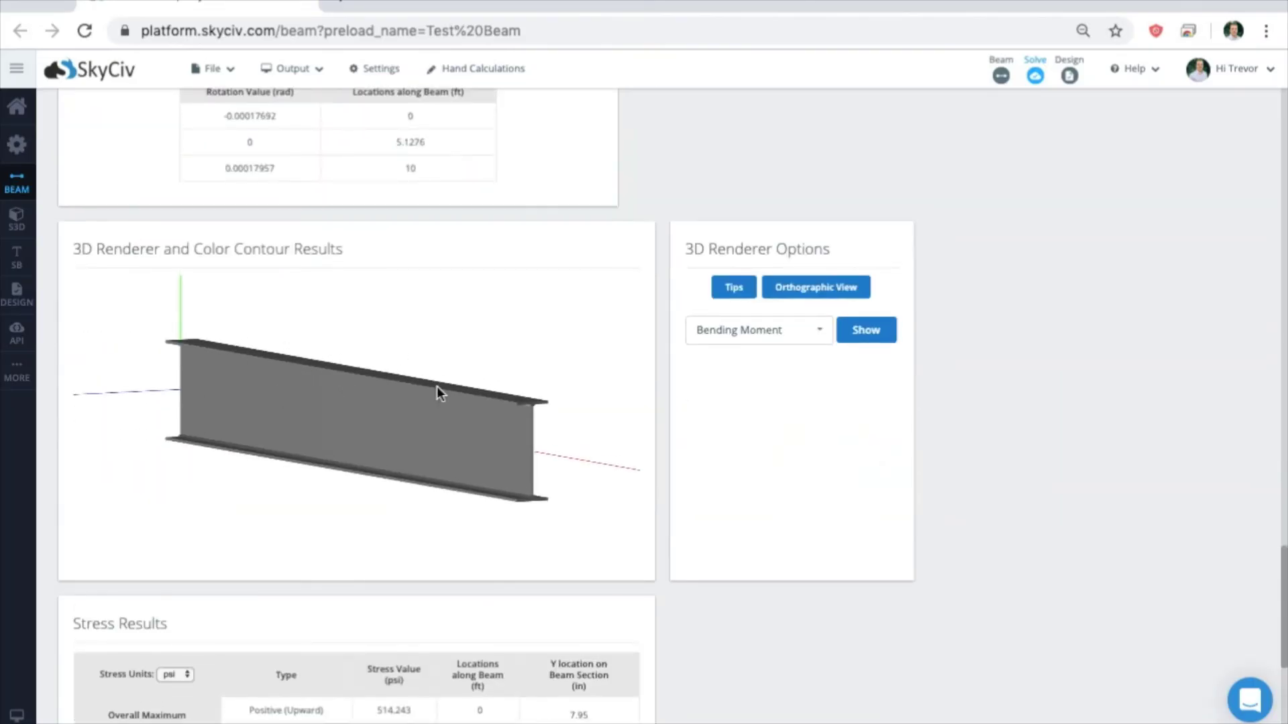
scroll(418, 387, up, 1)
scroll(419, 387, up, 1)
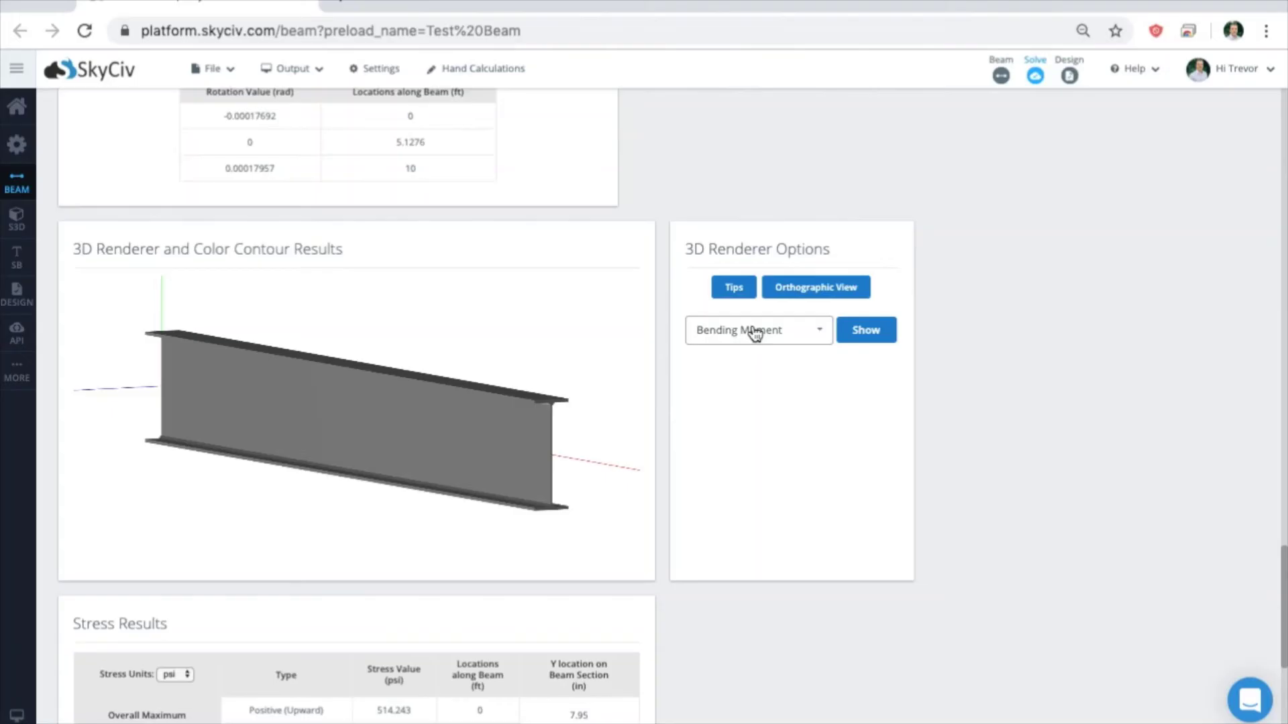
click(851, 329)
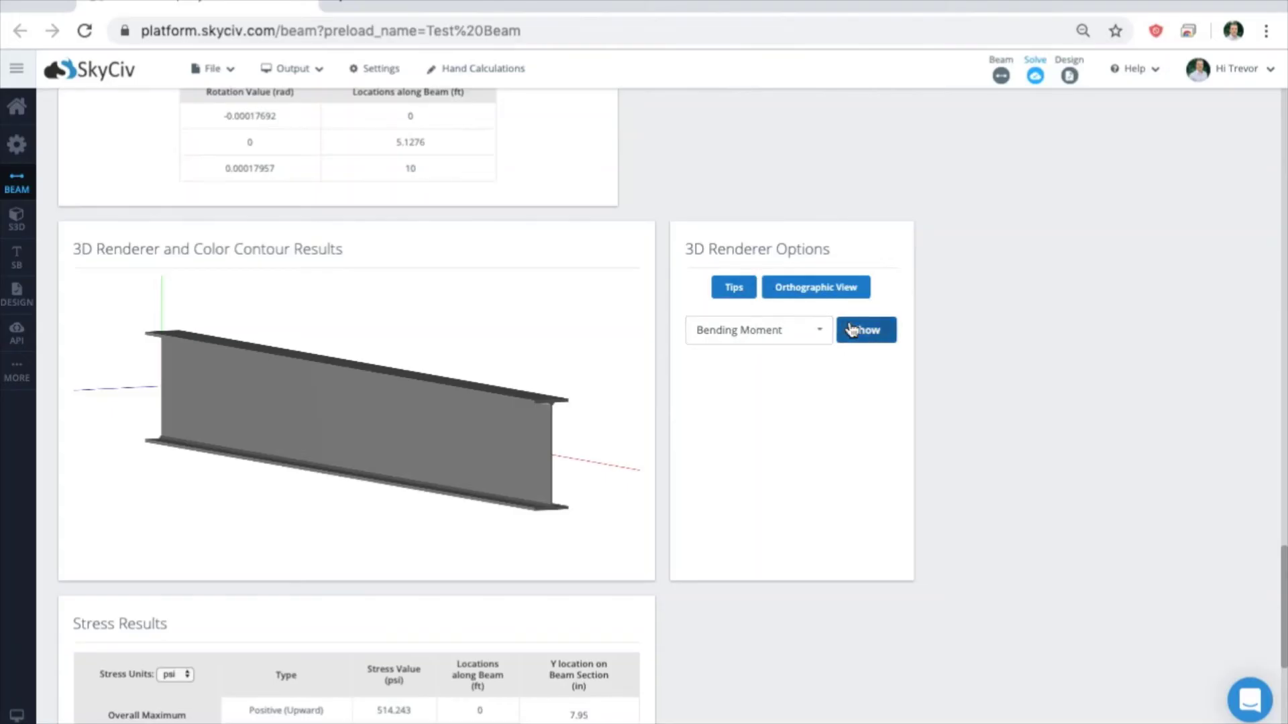
Cycle contours through vertical deflection and shear stress, ending on bottom bending stress (max 1307.266 psi)
click(816, 331)
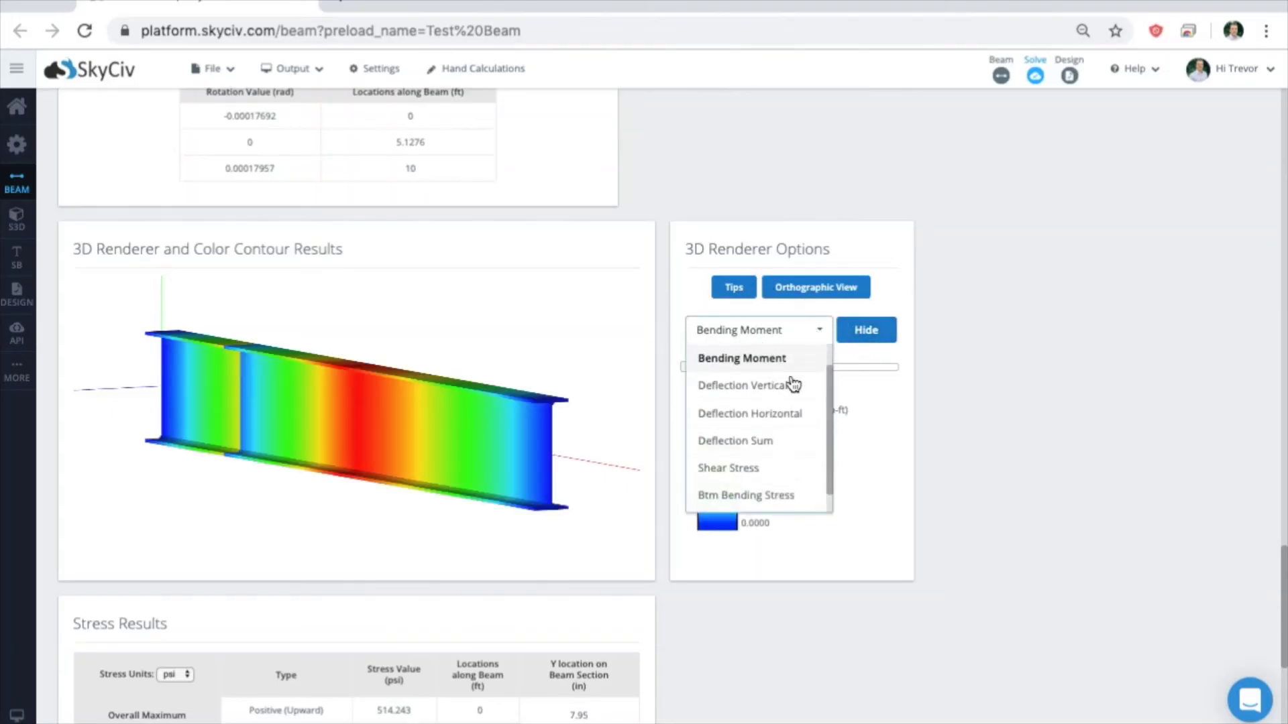
click(788, 394)
click(796, 335)
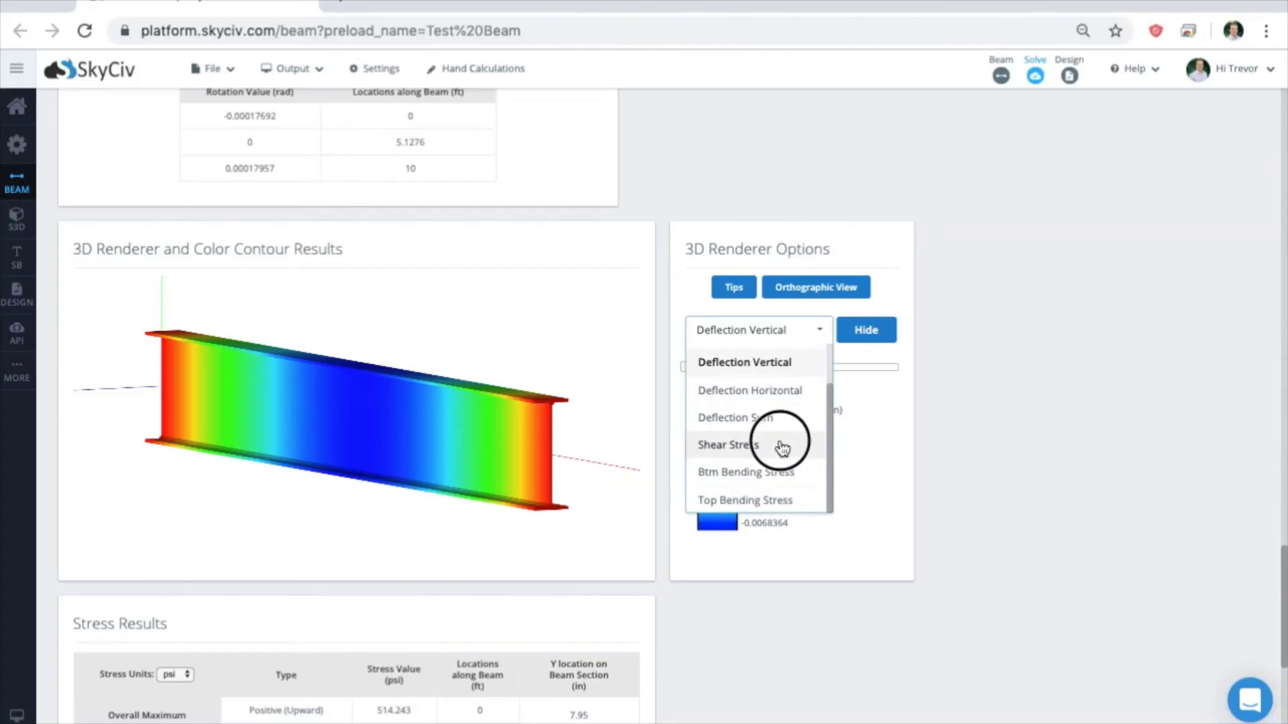
click(780, 446)
click(780, 340)
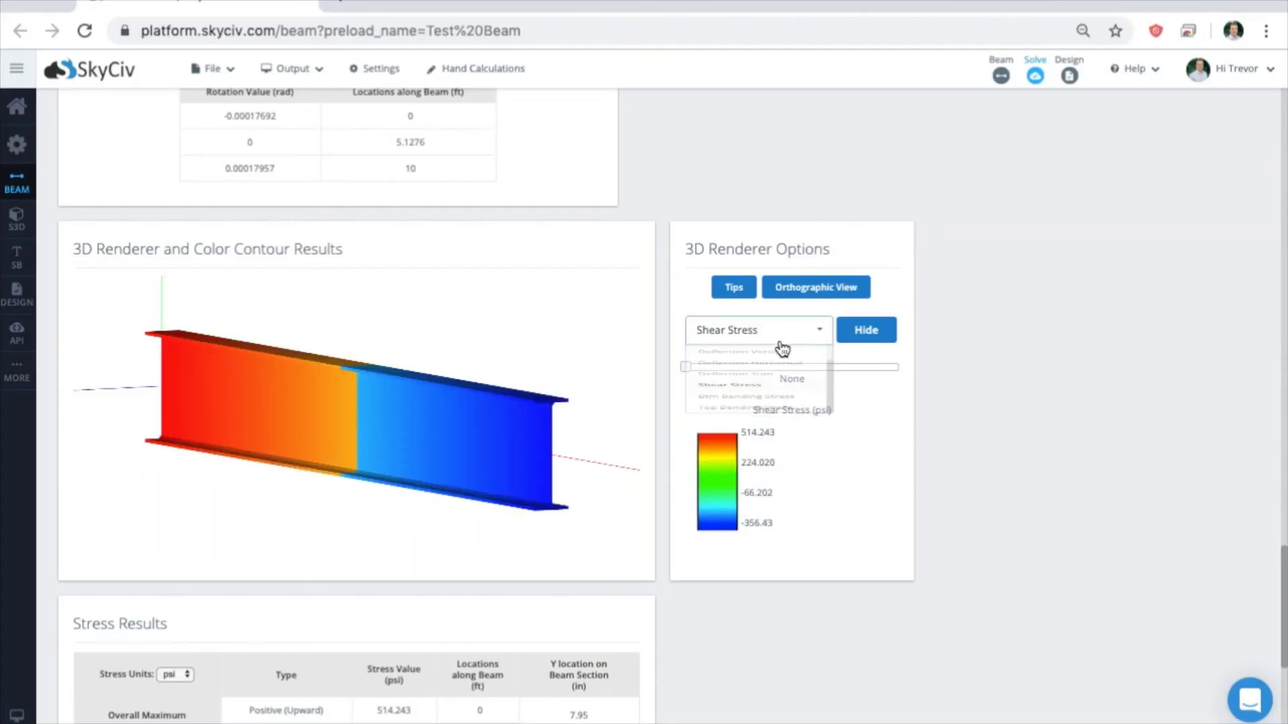
click(778, 469)
click(776, 341)
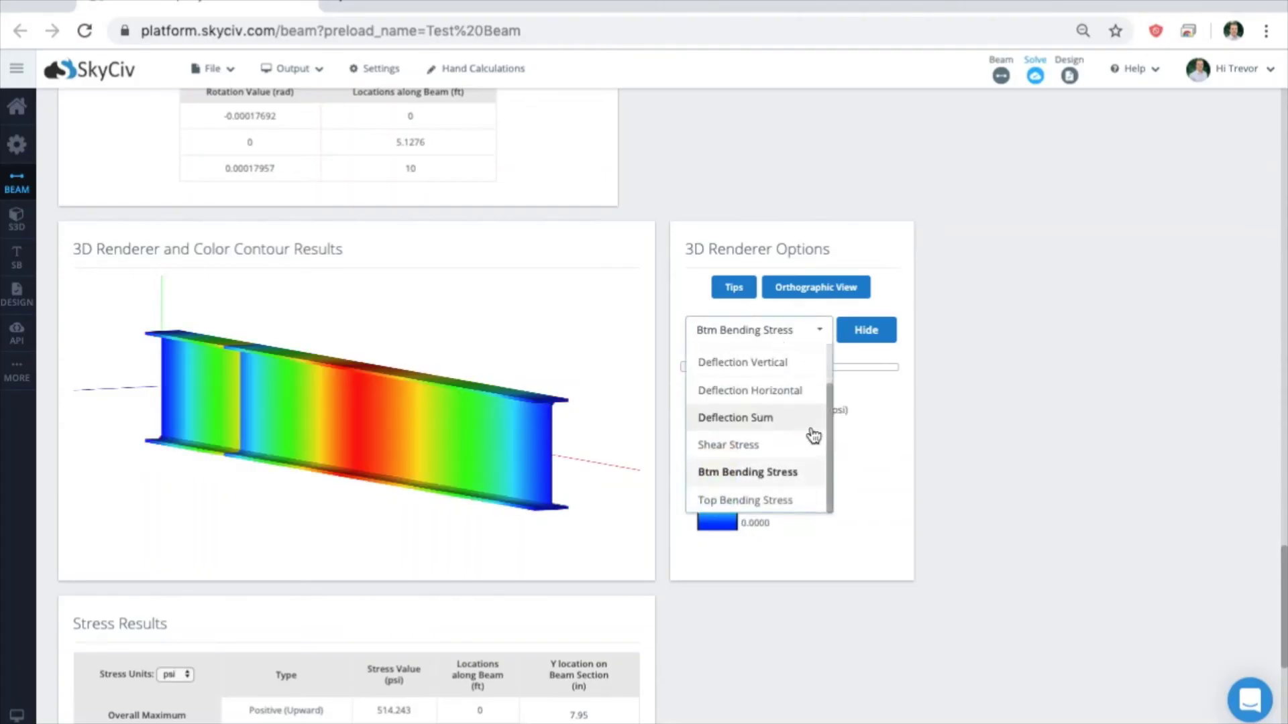
click(957, 344)
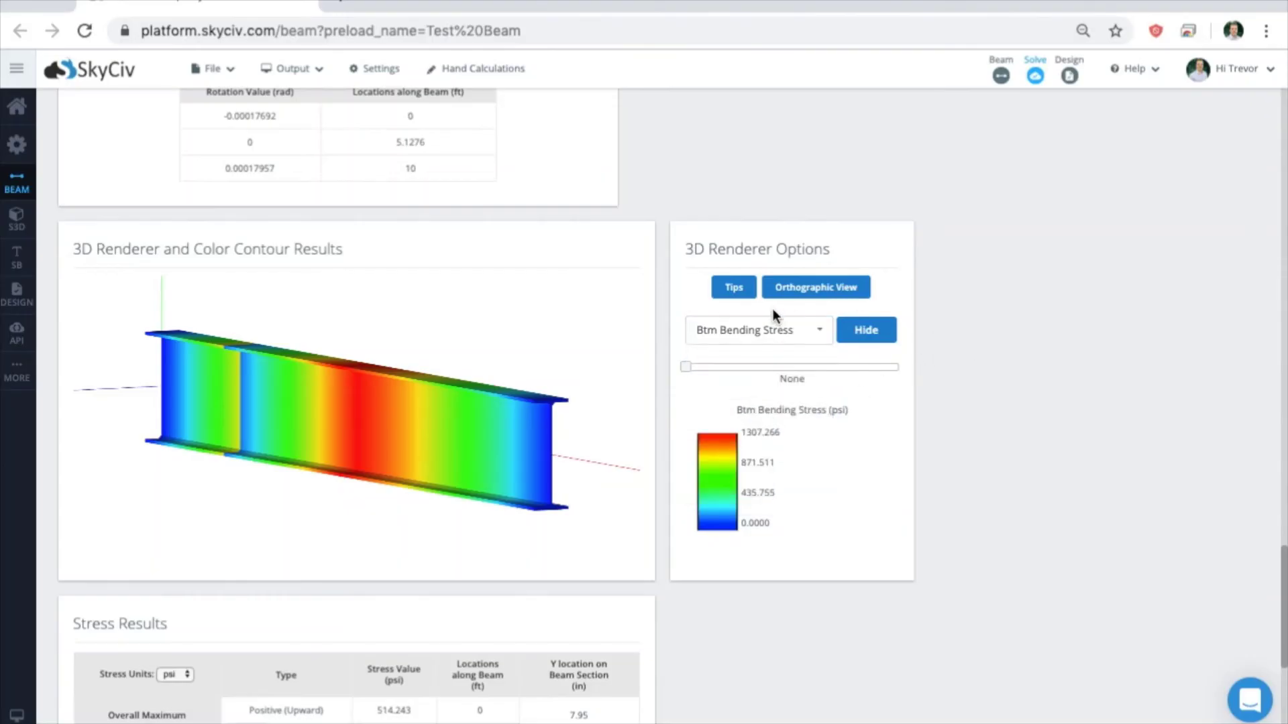
Keep the stress units in psi
scroll(537, 232, down, 2)
scroll(537, 232, down, 2)
scroll(541, 228, down, 3)
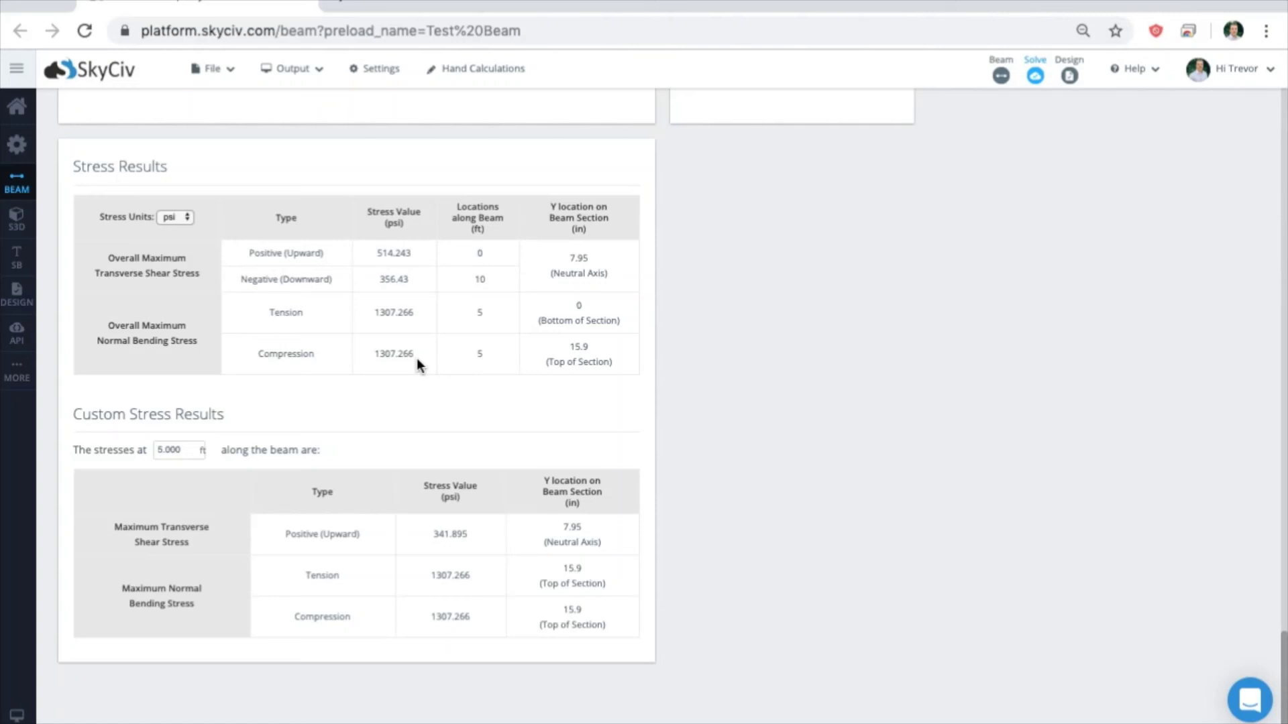
click(181, 216)
click(182, 215)
Read the vertical deflection at 4.0 ft: -0.0063536 in
scroll(425, 284, up, 3)
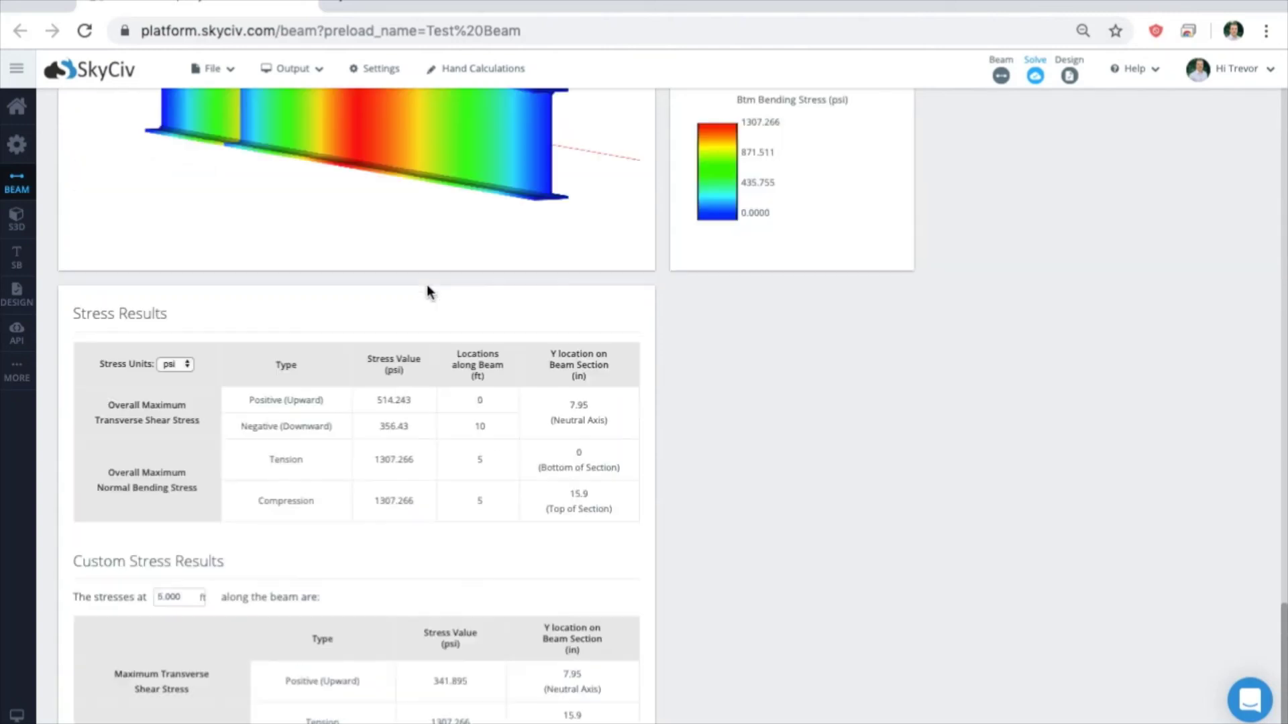
scroll(426, 284, up, 5)
scroll(425, 287, up, 1)
scroll(425, 285, up, 1)
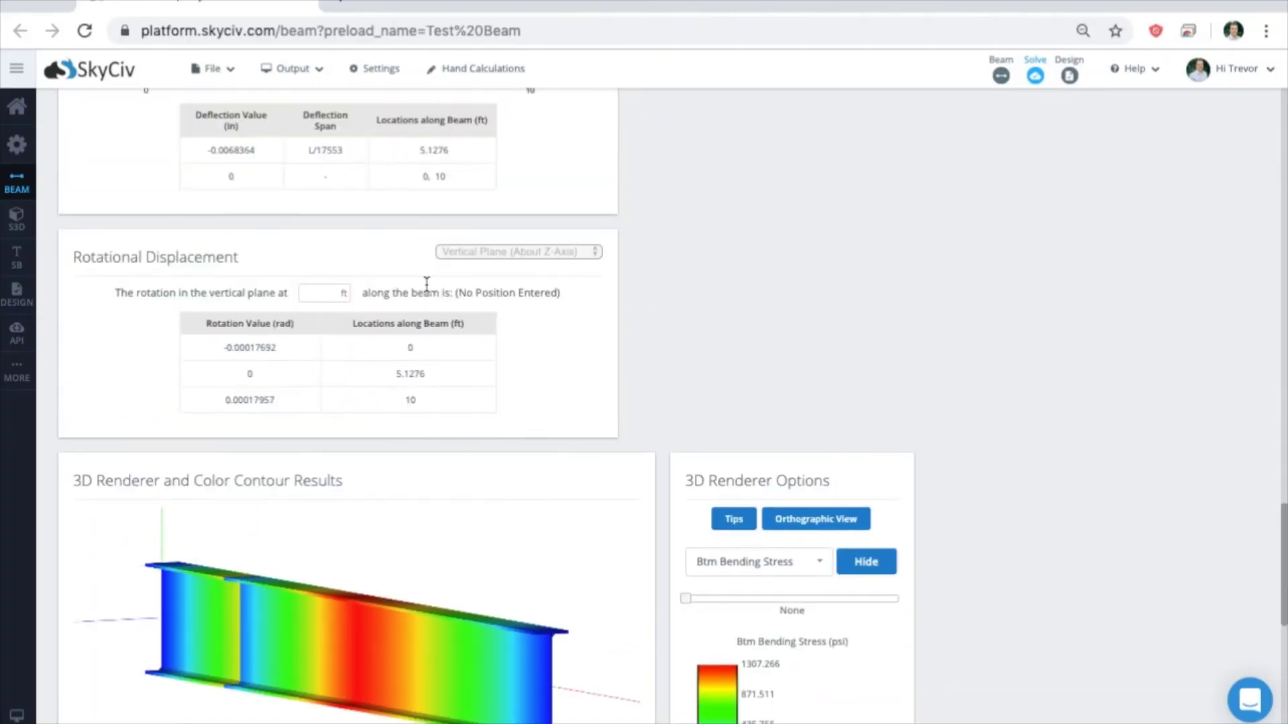
scroll(425, 285, up, 2)
scroll(427, 284, up, 4)
scroll(427, 285, up, 1)
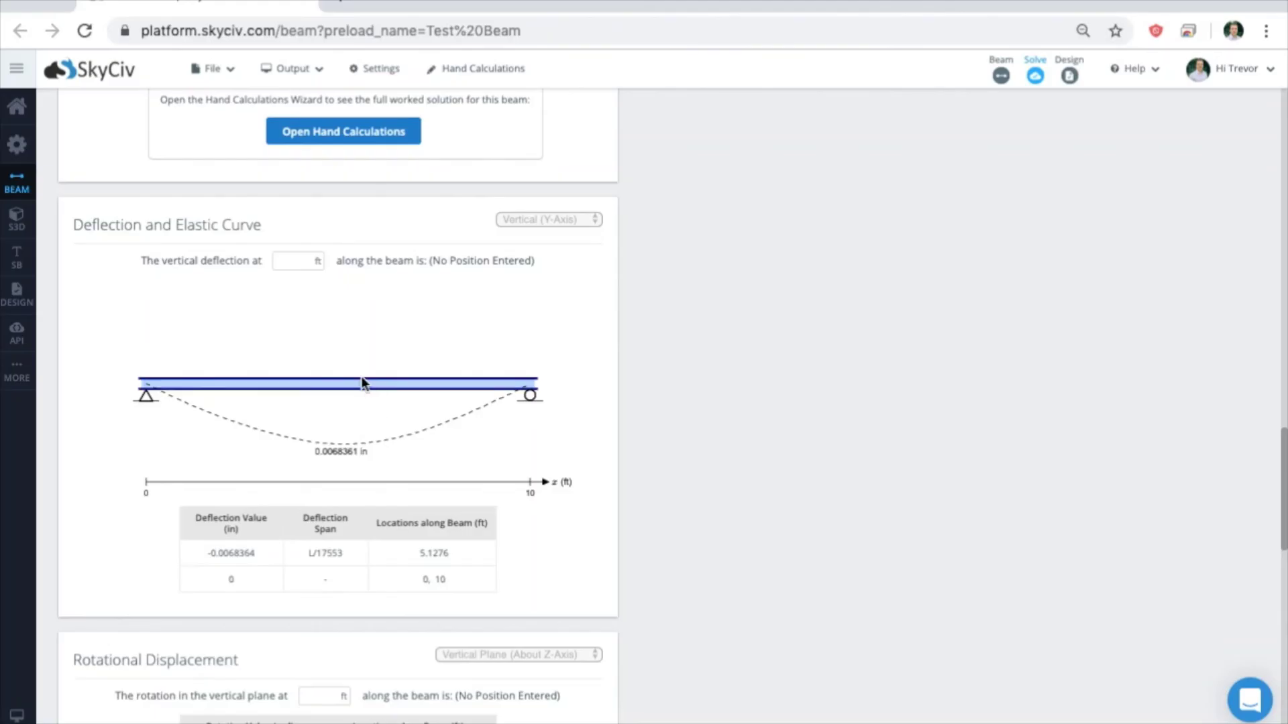
click(293, 258)
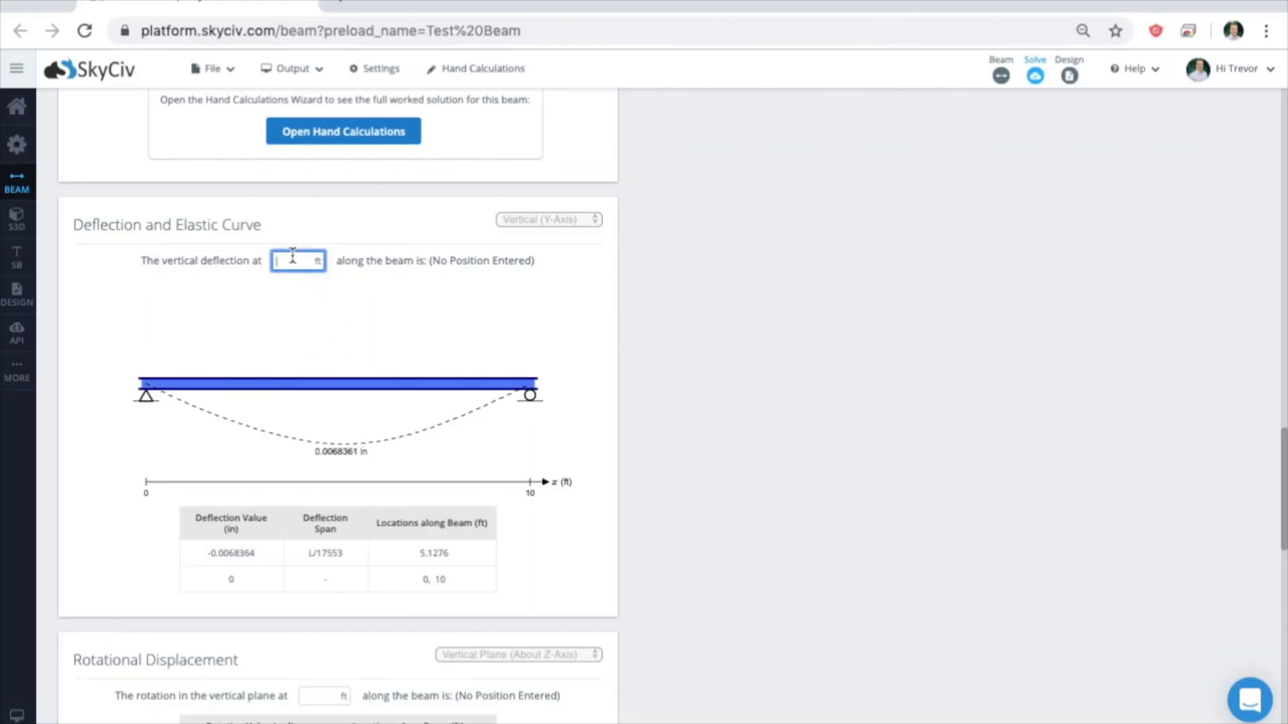
text(4.)
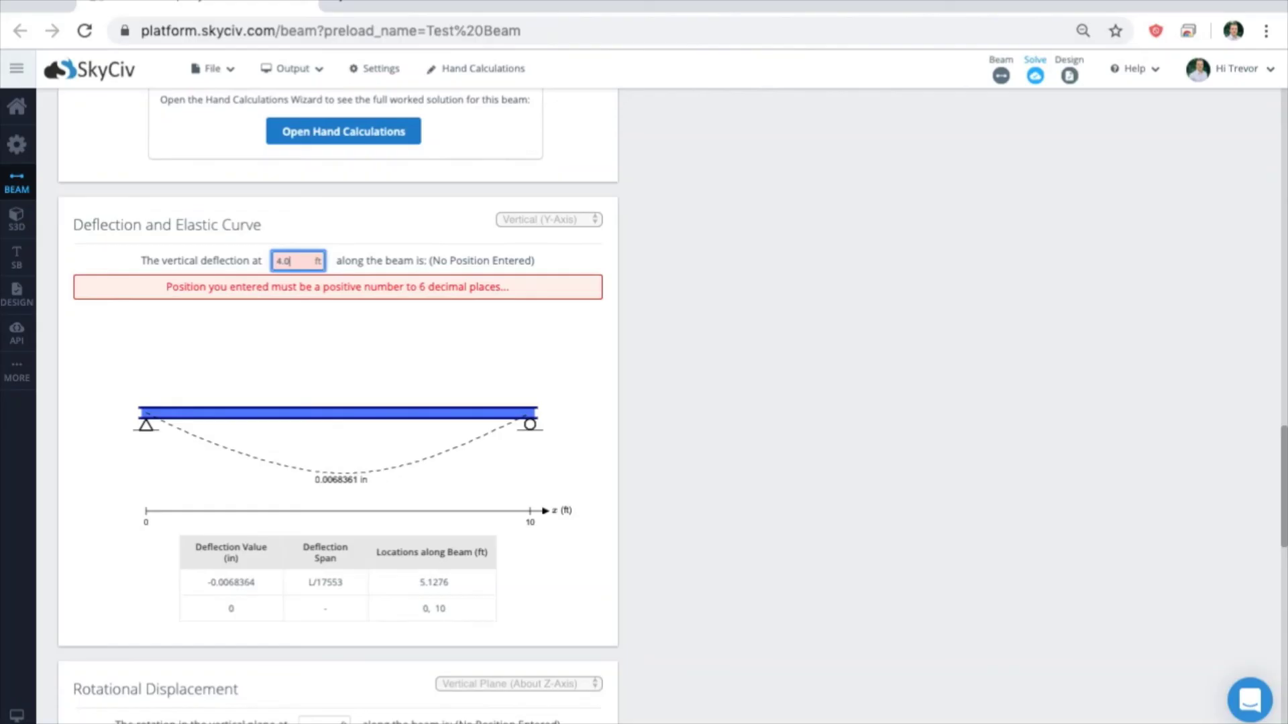
text(0)
drag(446, 261, 535, 270)
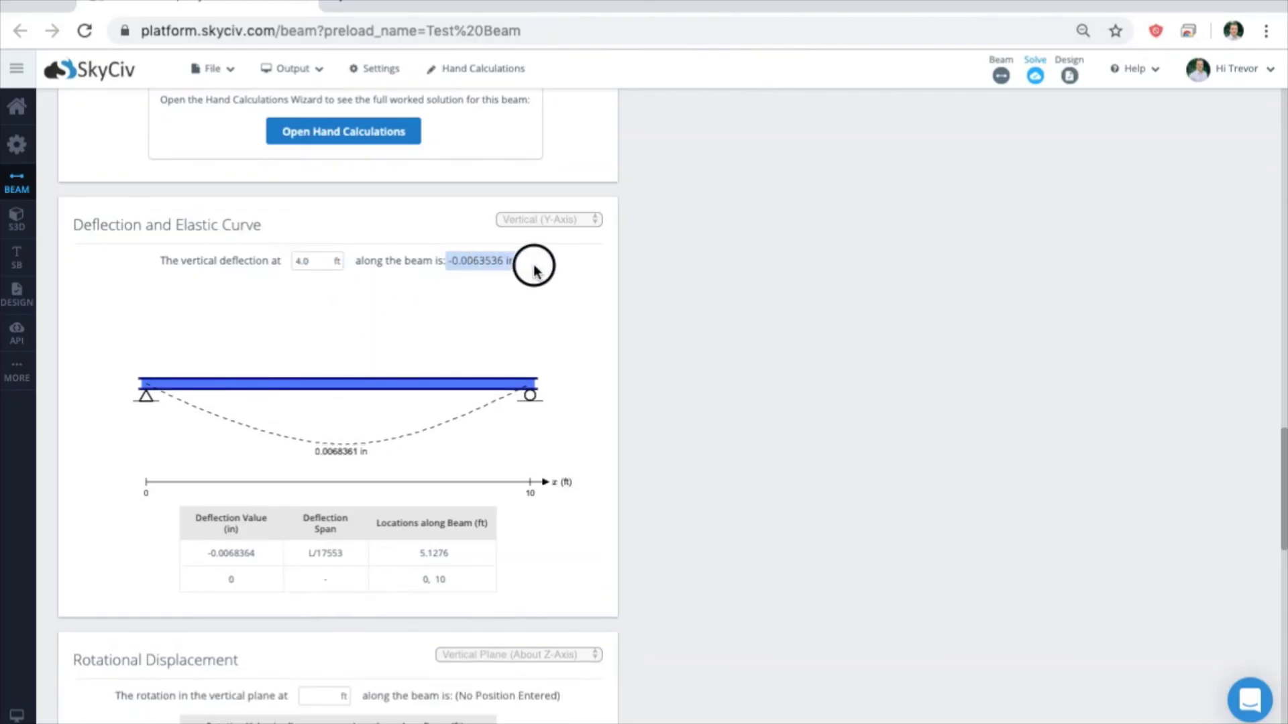
click(729, 312)
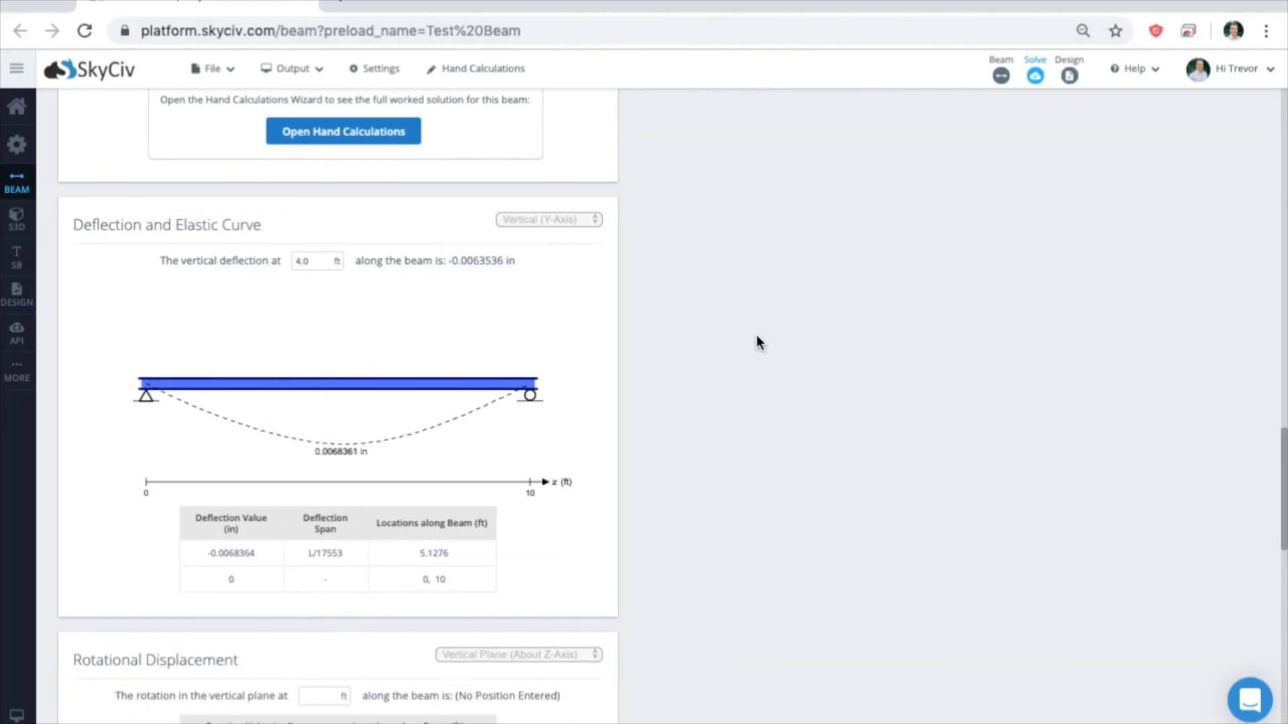
scroll(755, 335, up, 1)
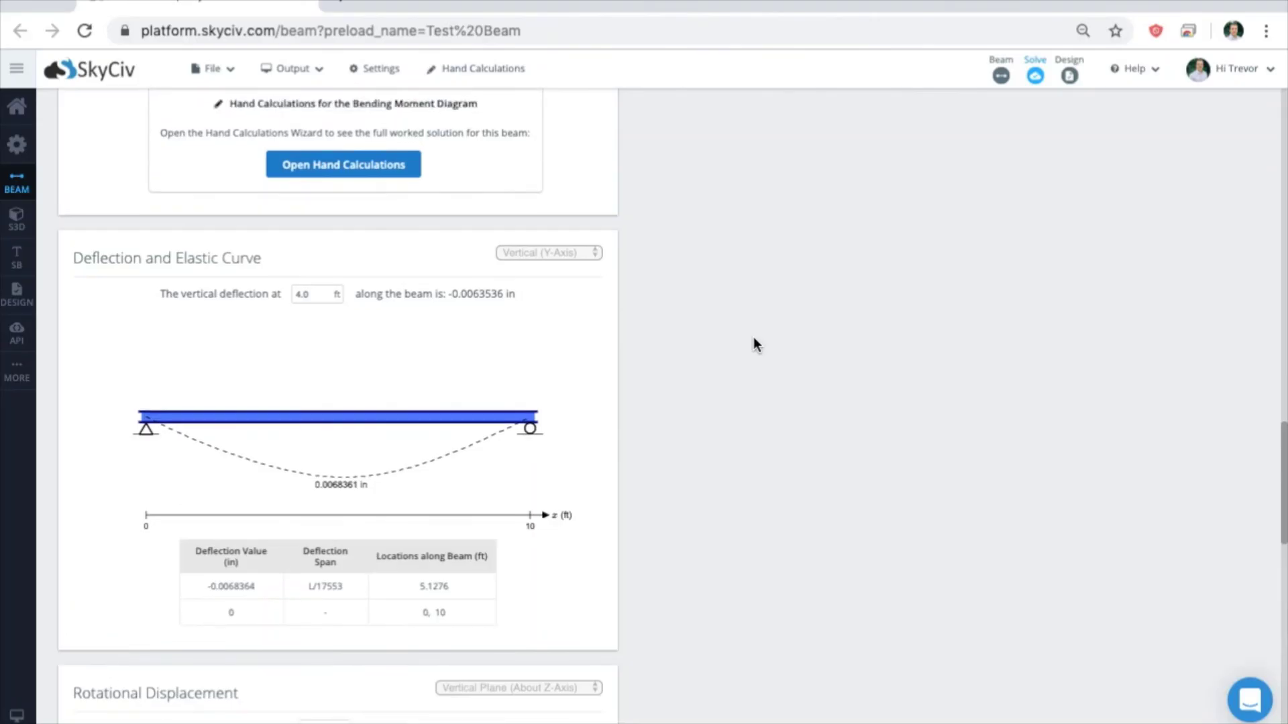
scroll(756, 336, up, 15)
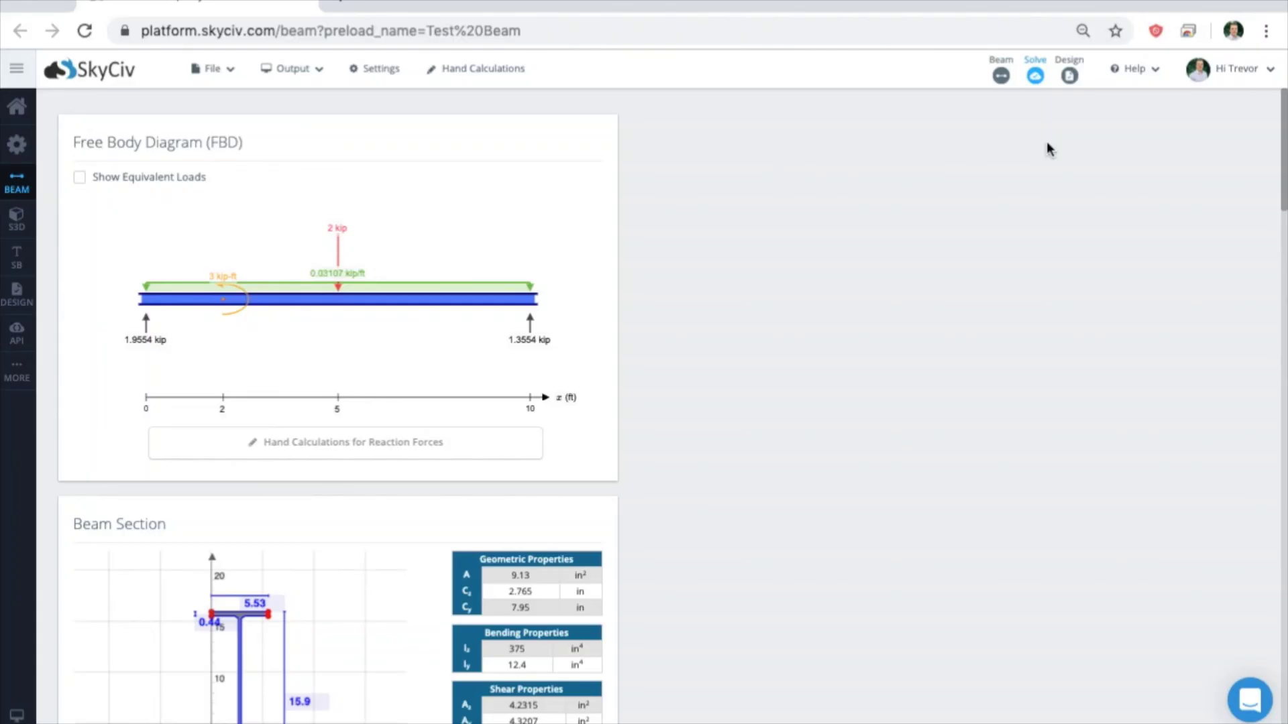
Open the Design toolbar chooser listing Member Design and Reinforced Concrete Design
click(1070, 78)
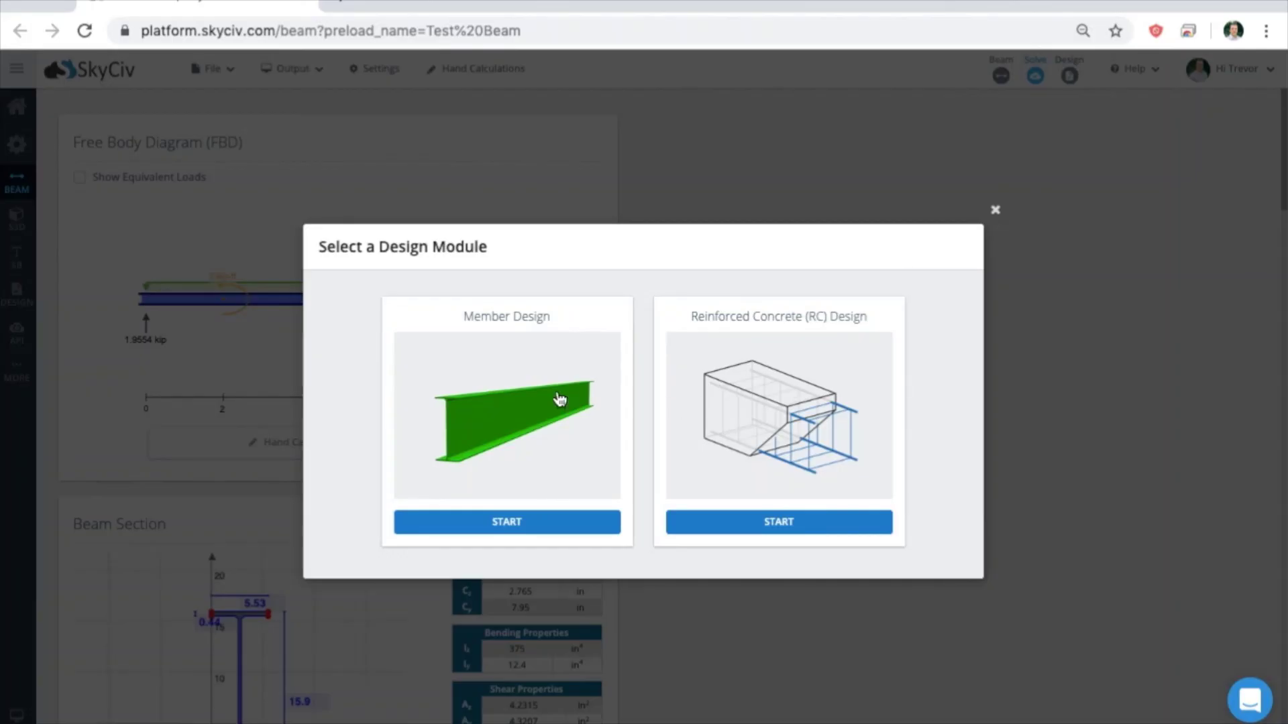
Dismiss the Select a Design Module dialog without choosing a module, returning to the solved beam report
click(998, 212)
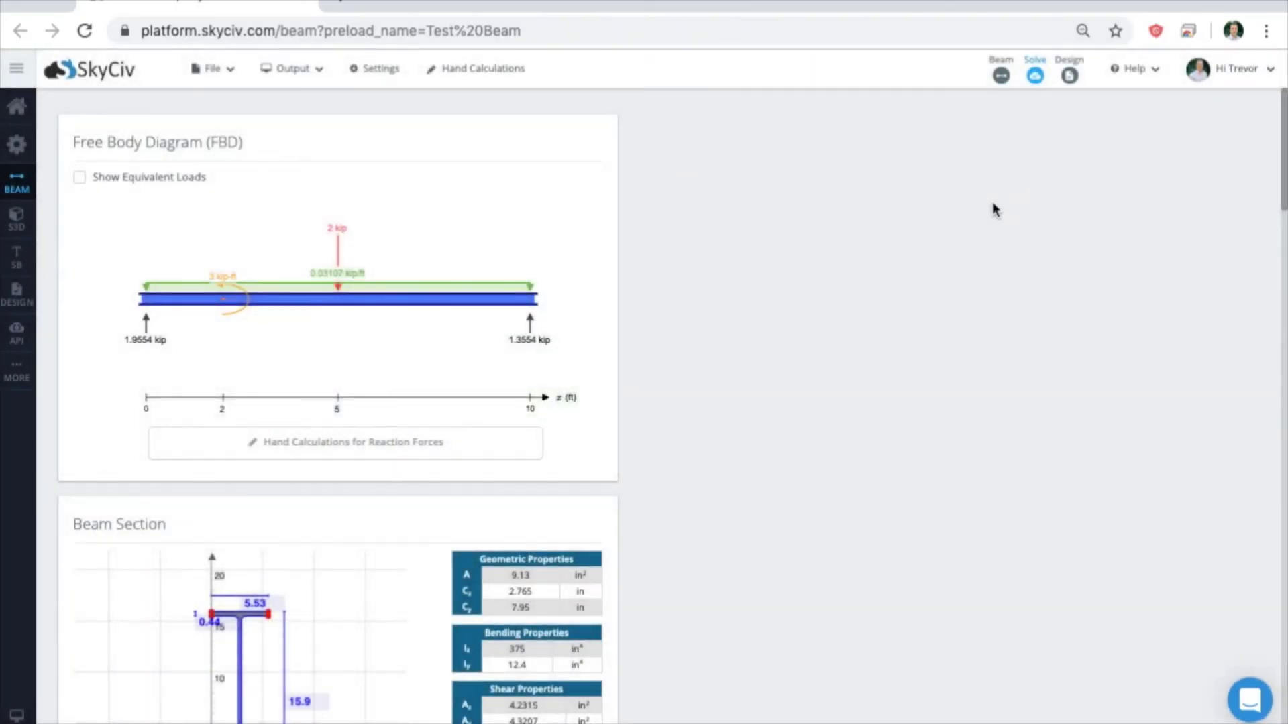